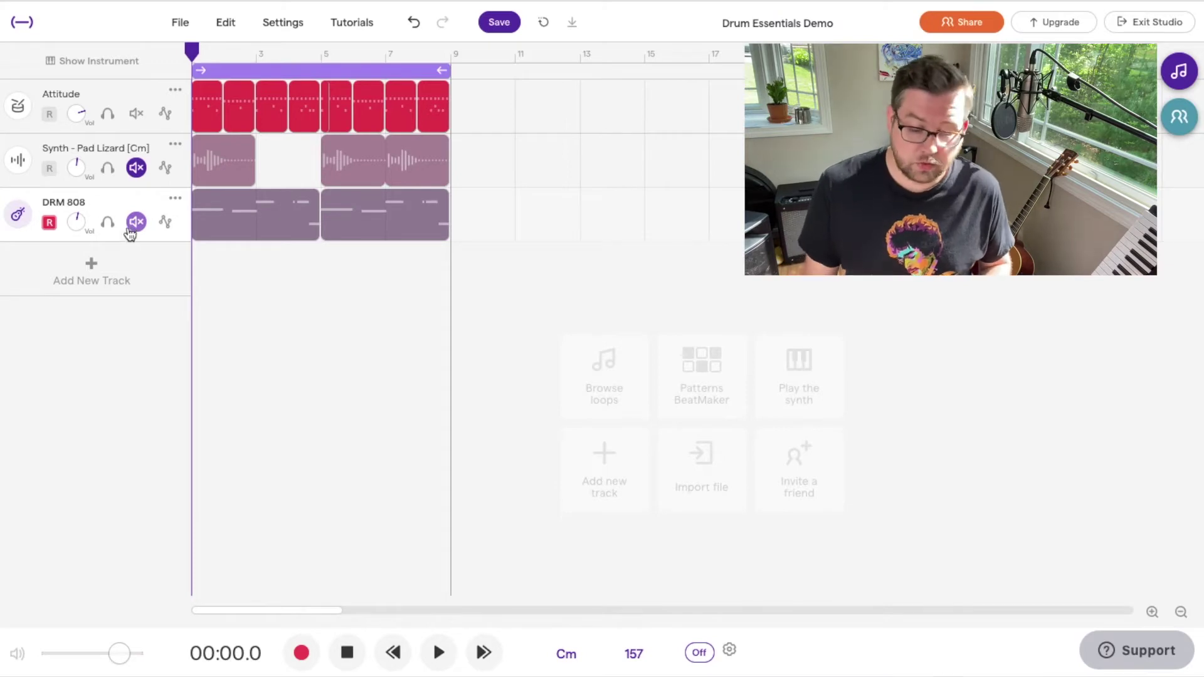
# Create a new instrument track using the Guitar and Bass > Bass - Kick (808) > Gritty Long Sub 808 preset
pyautogui.click(85, 278)
pyautogui.click(535, 414)
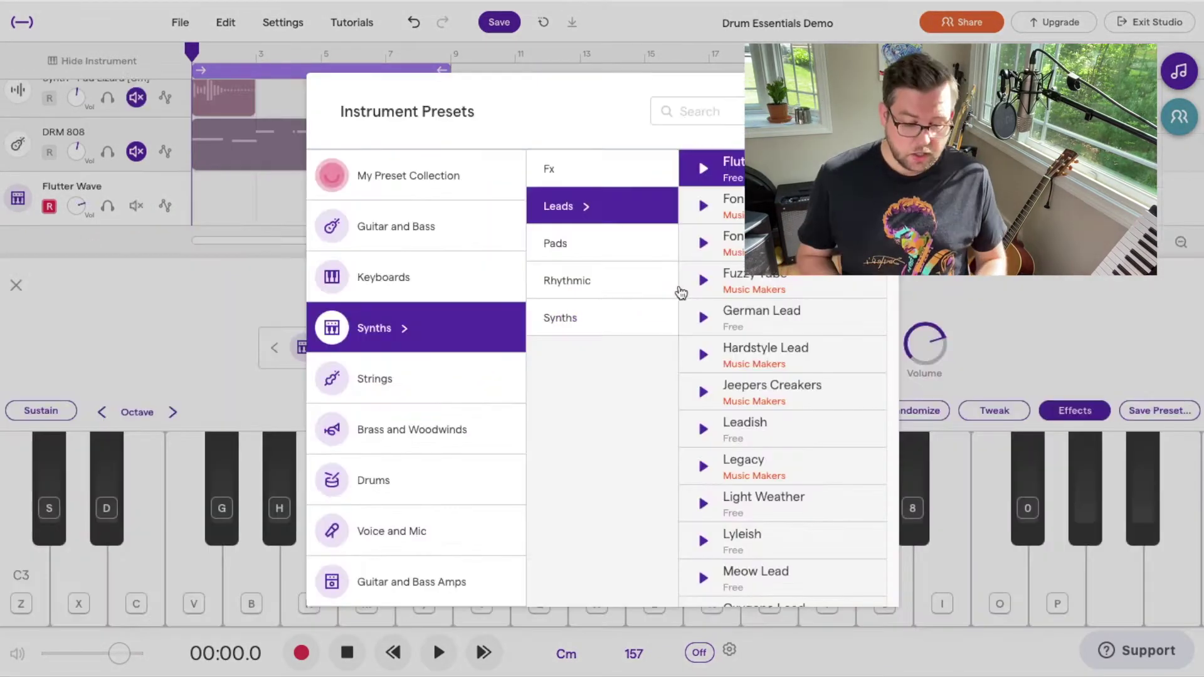
pyautogui.click(388, 232)
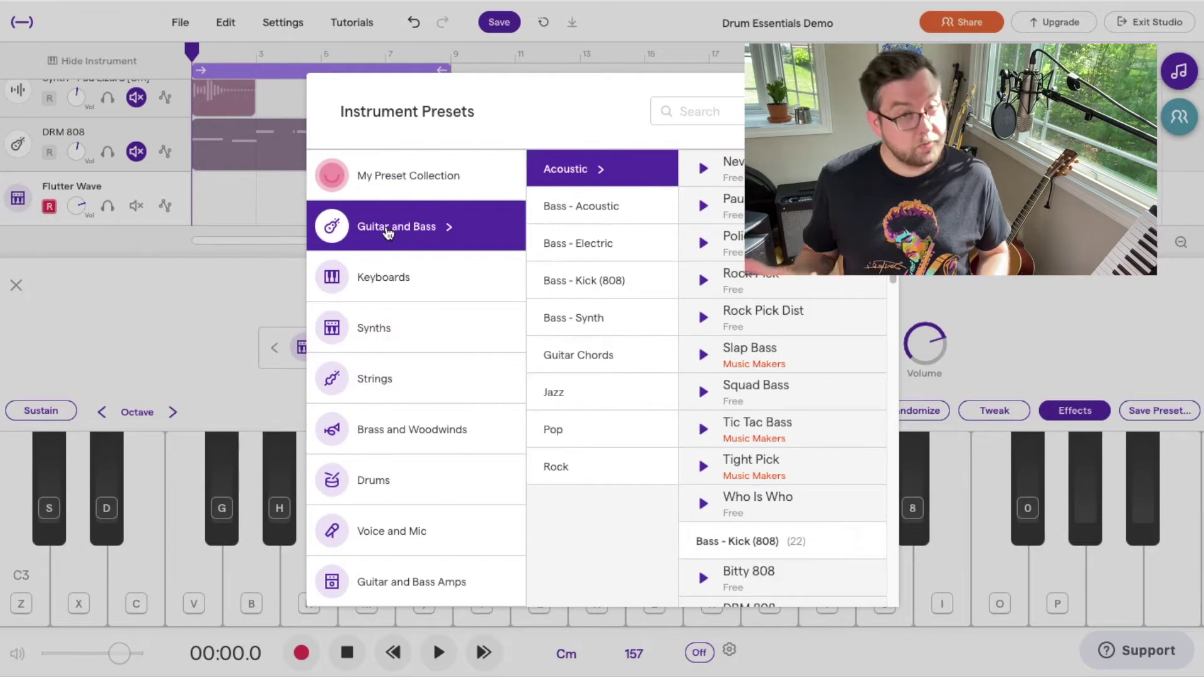
pyautogui.click(568, 286)
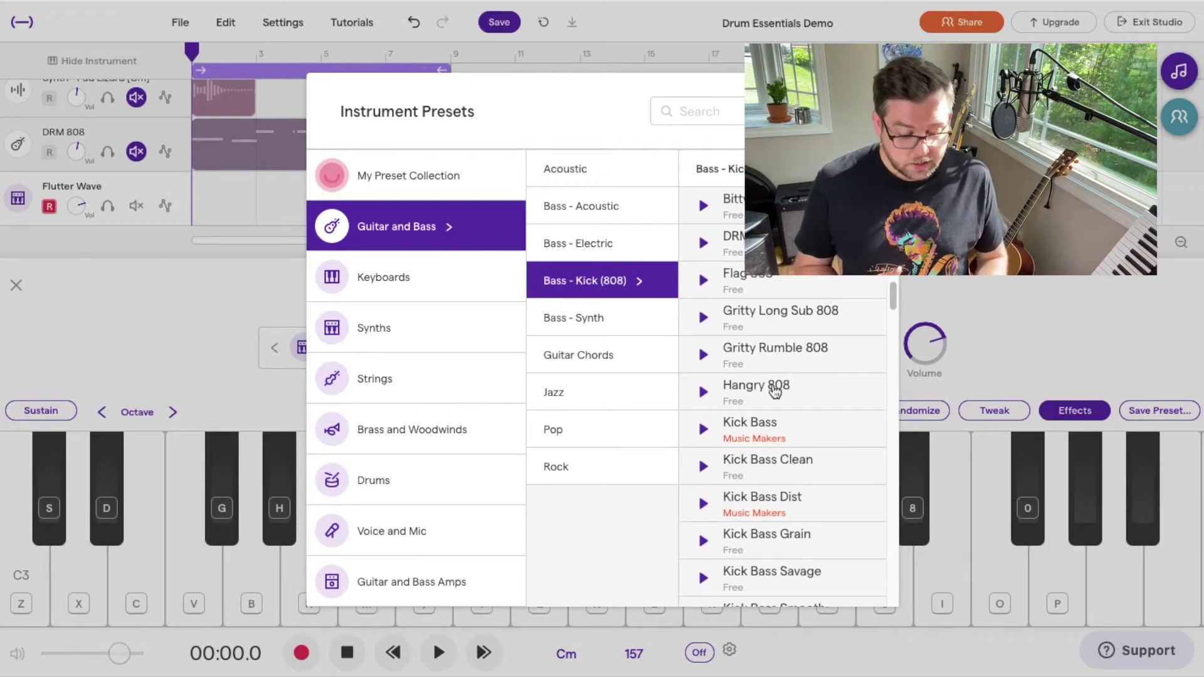
pyautogui.scroll(-3, 780, 370)
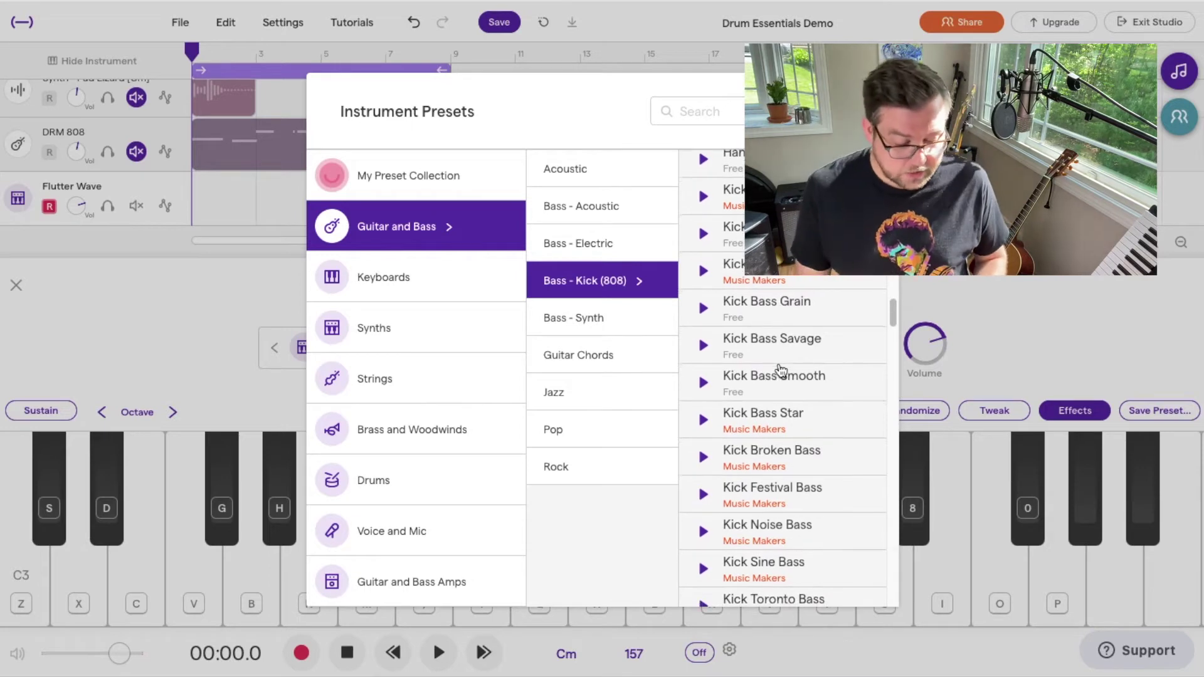
pyautogui.click(671, 244)
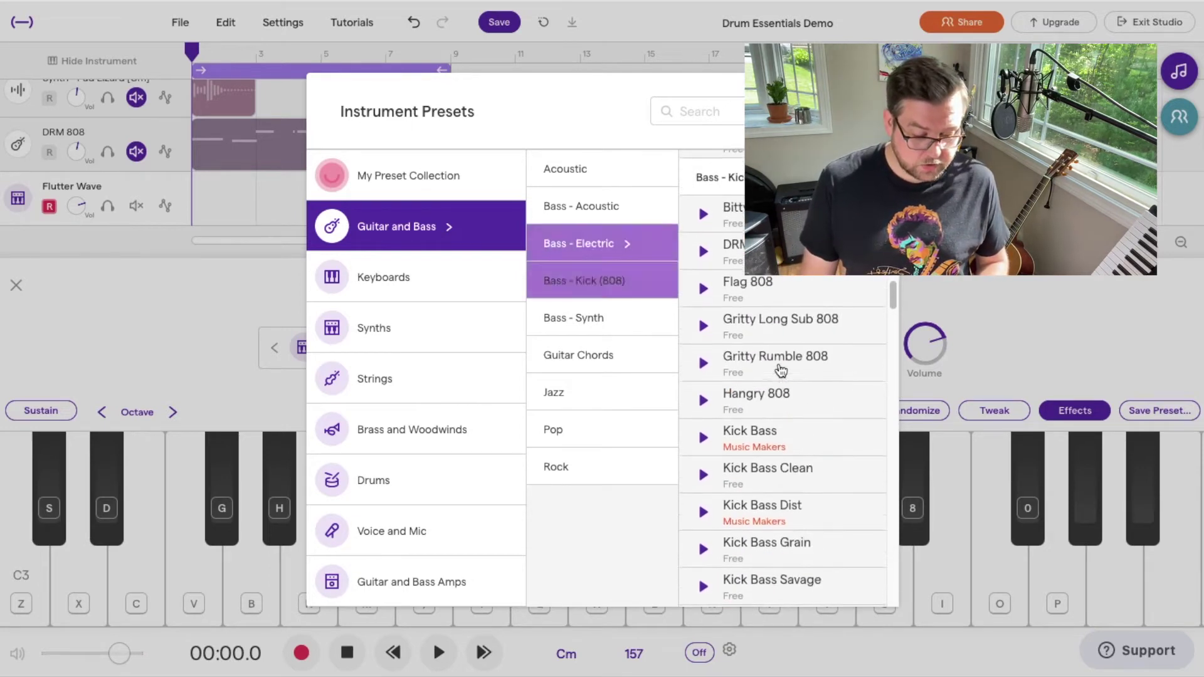
pyautogui.click(703, 220)
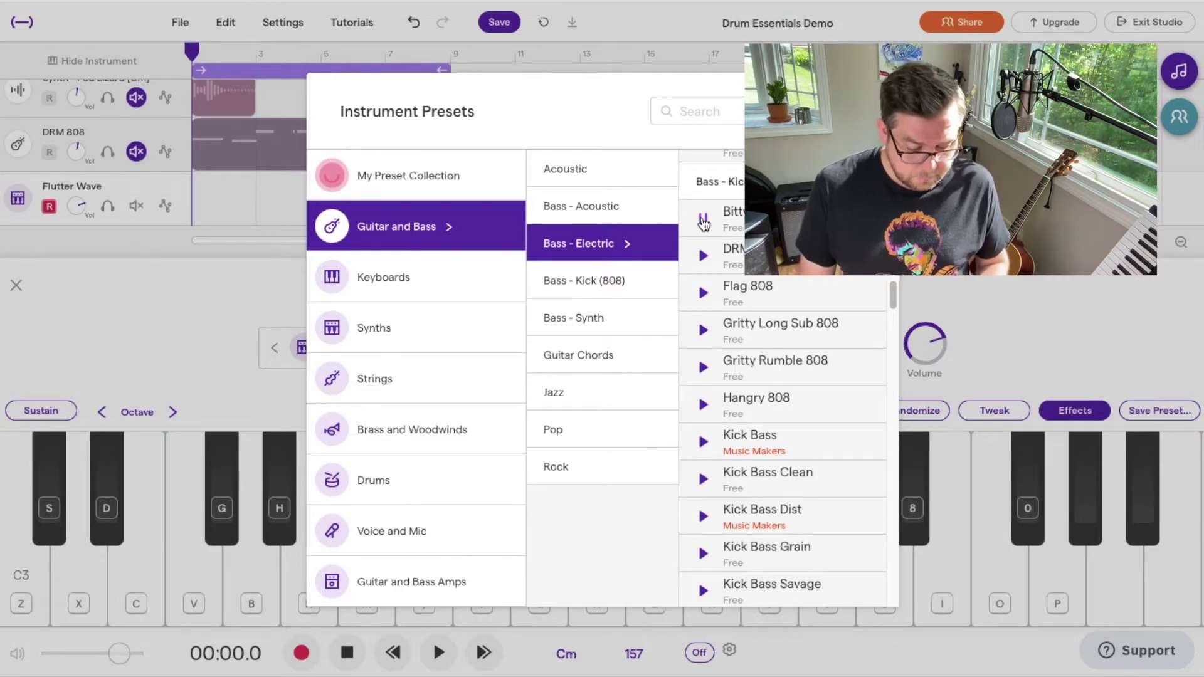
pyautogui.click(703, 221)
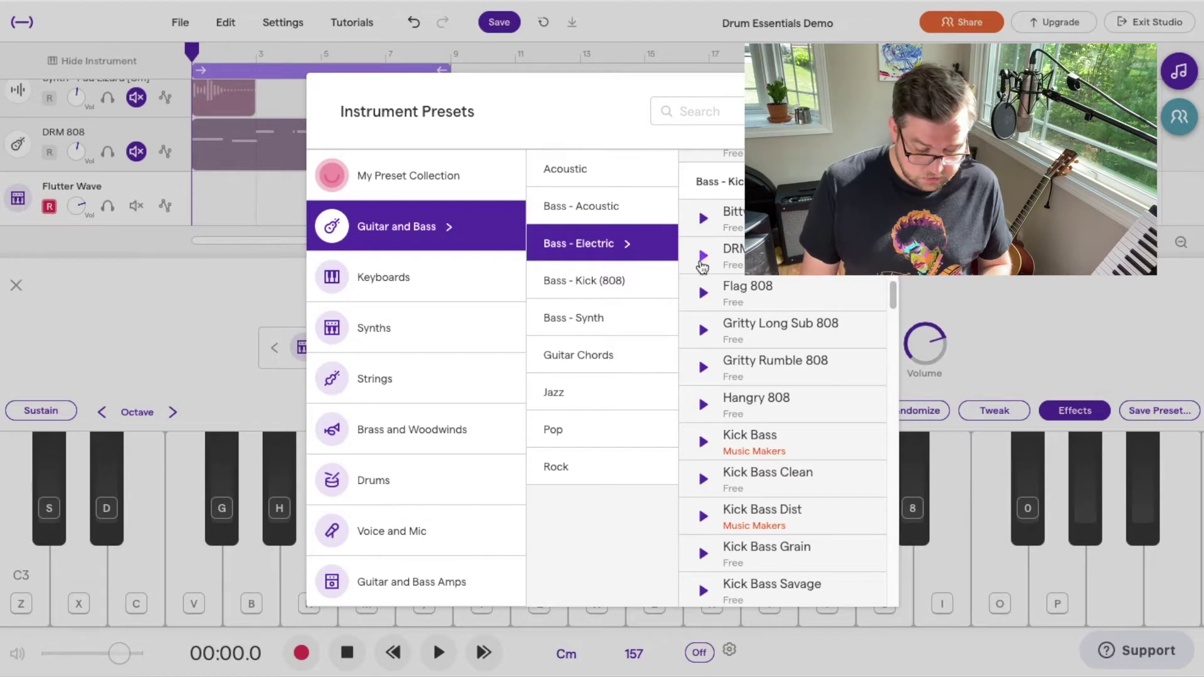
pyautogui.scroll(-2, 707, 358)
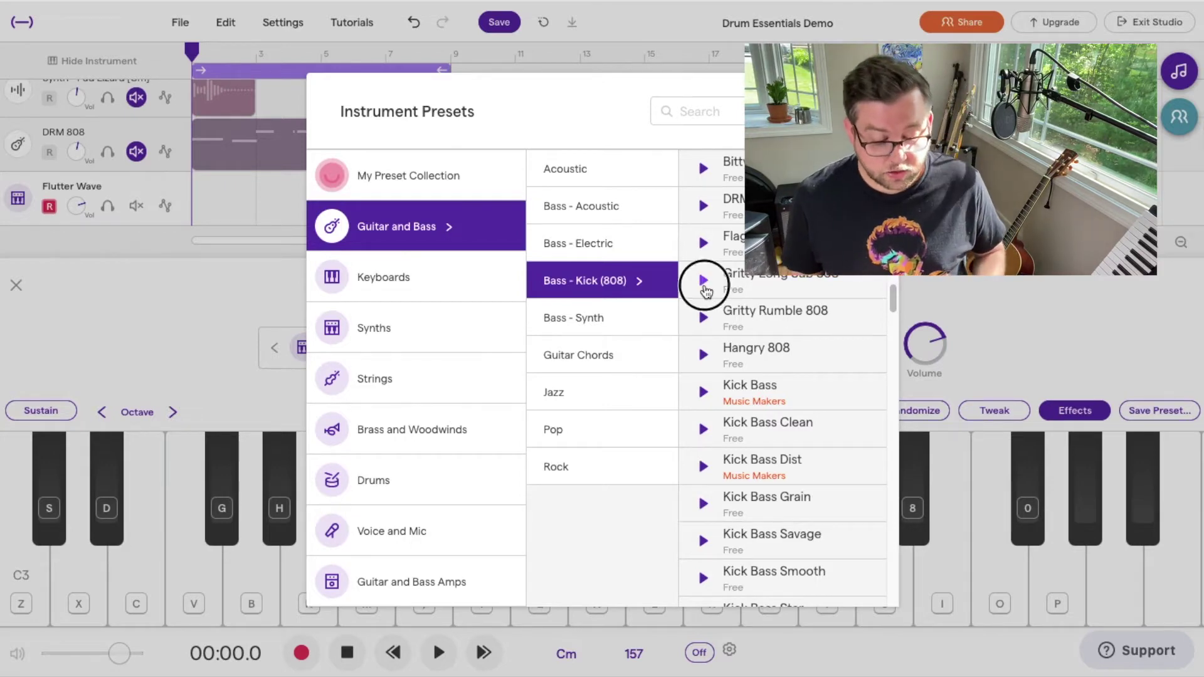
pyautogui.click(800, 284)
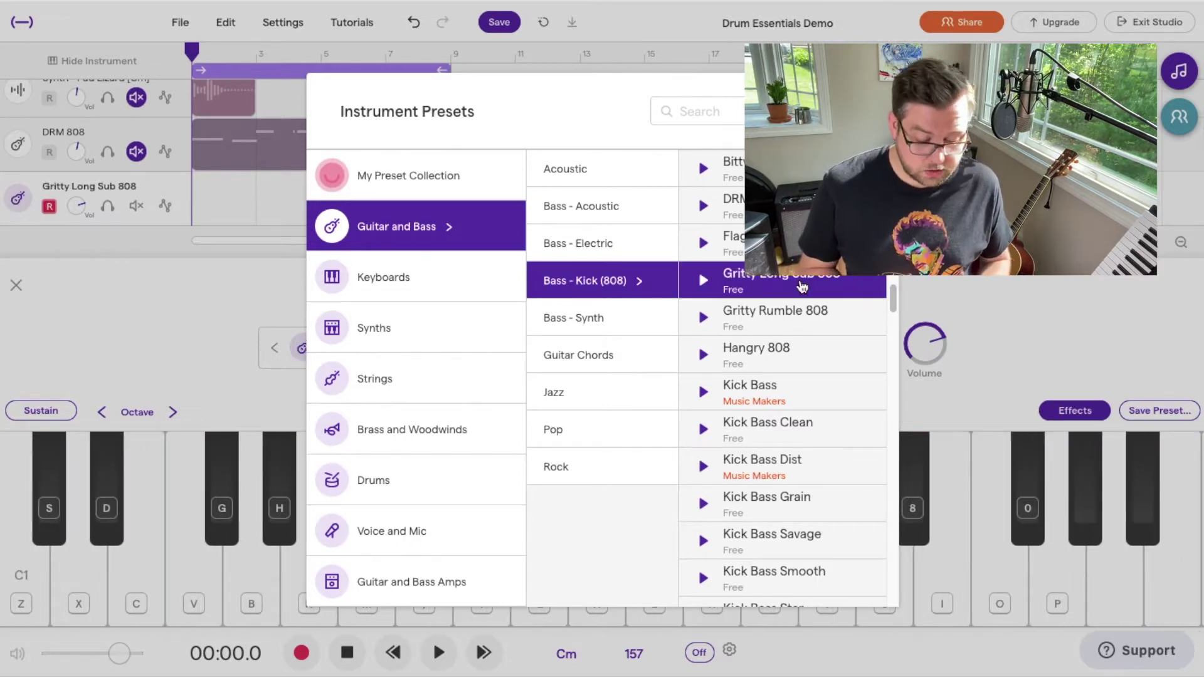
pyautogui.click(215, 334)
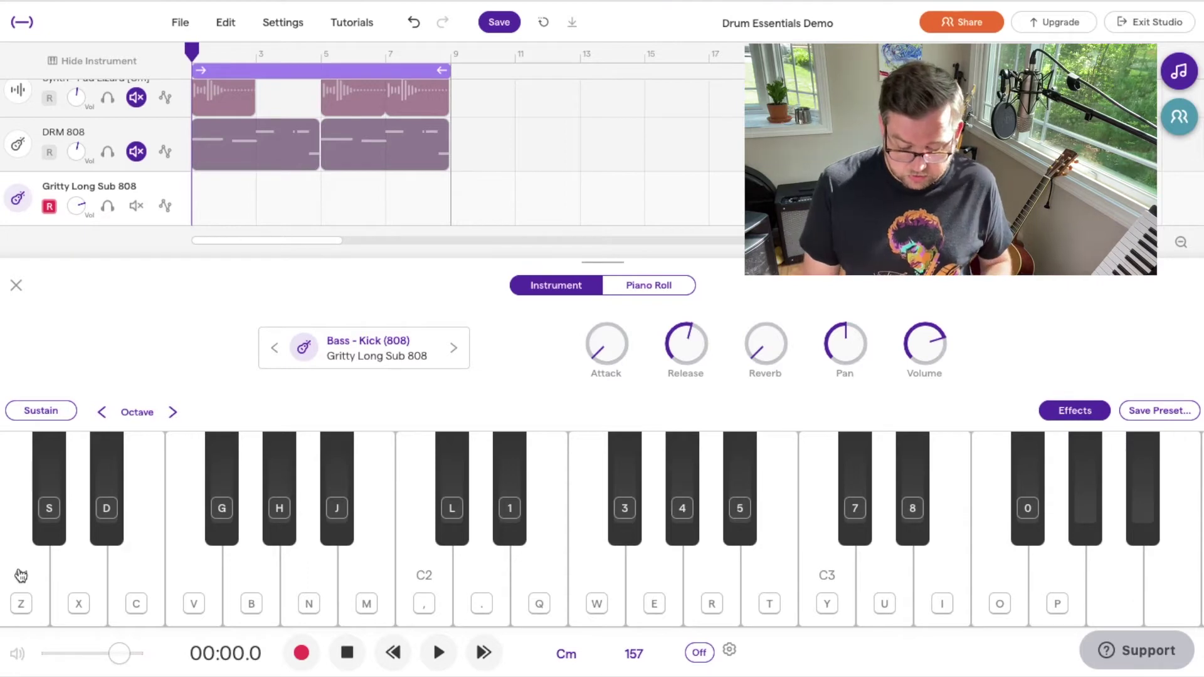
pyautogui.press('z')
pyautogui.press('x')
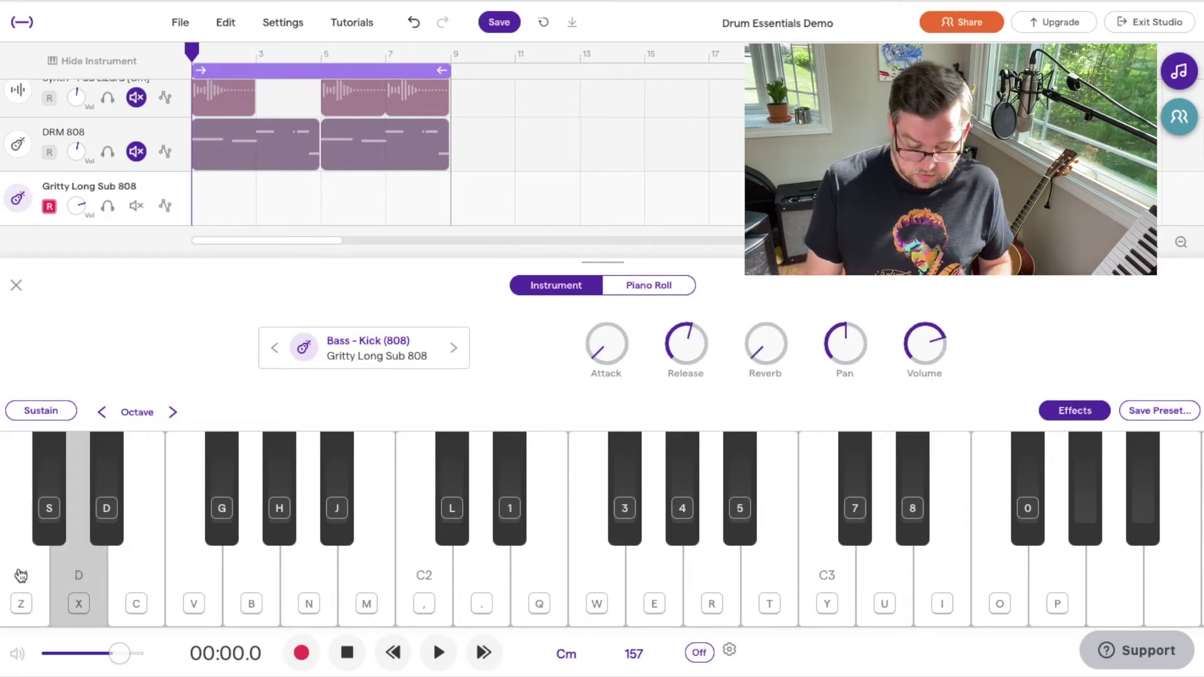
pyautogui.press('c')
pyautogui.press('n')
pyautogui.press('m')
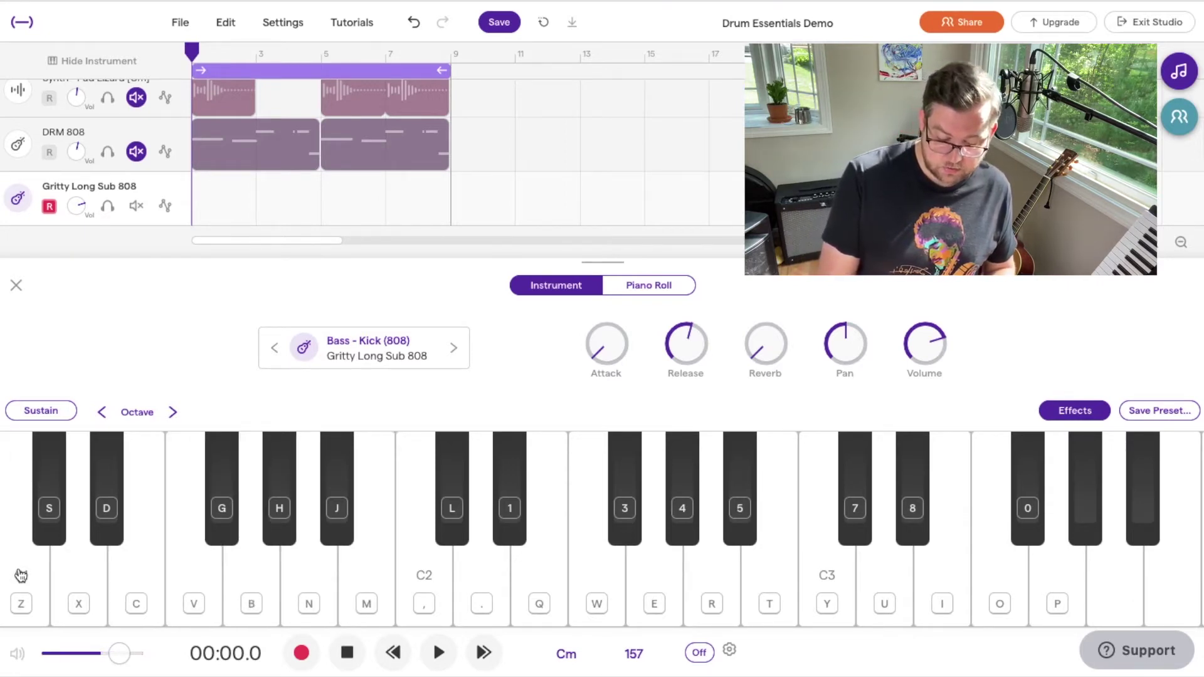
# Drop the keyboard one octave so it starts at C0, then test the low notes and the C0 key
pyautogui.click(103, 414)
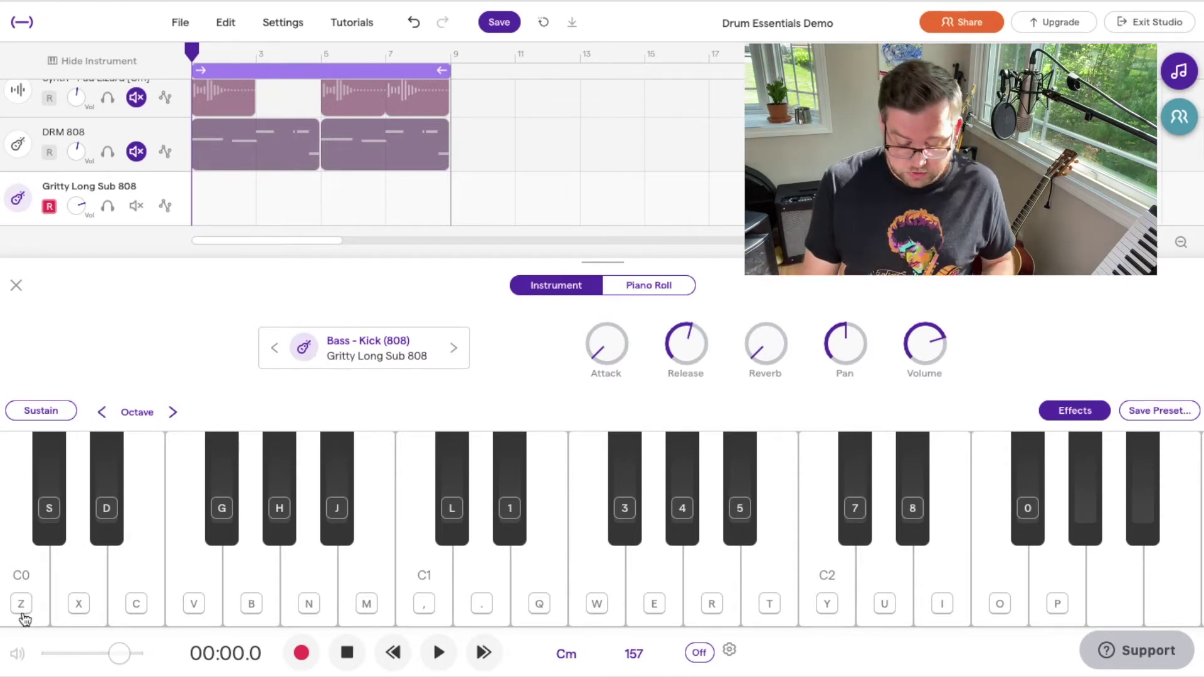
pyautogui.press('x')
pyautogui.press('c')
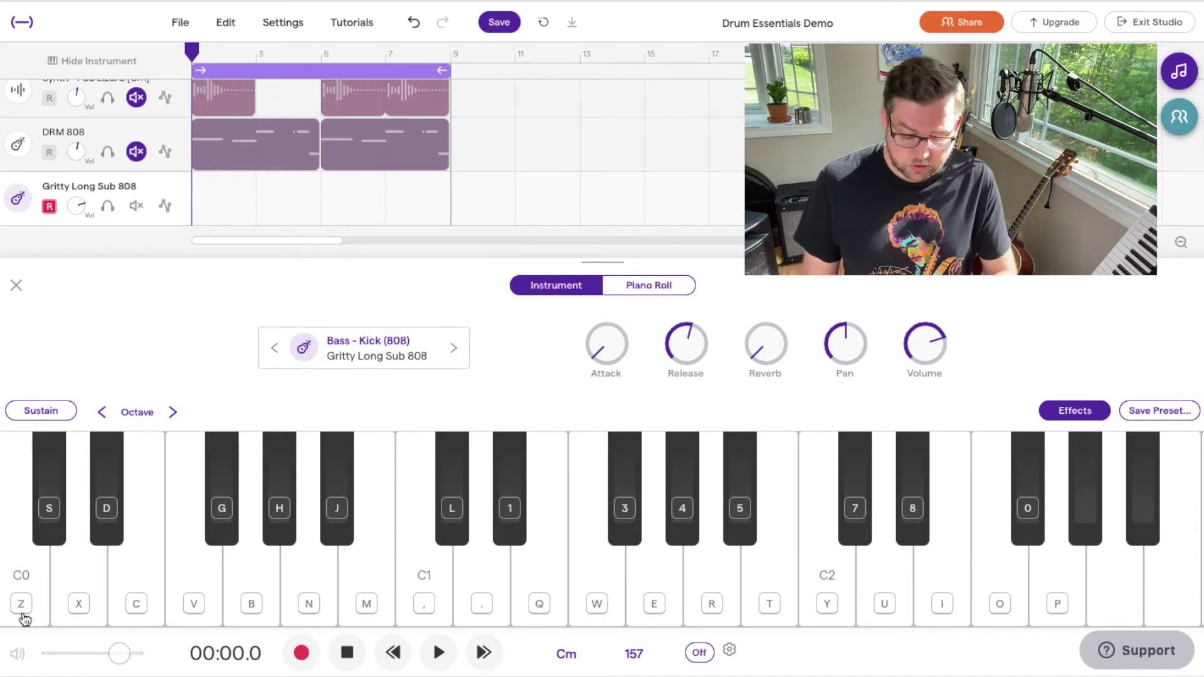
pyautogui.click(23, 618)
pyautogui.click(23, 617)
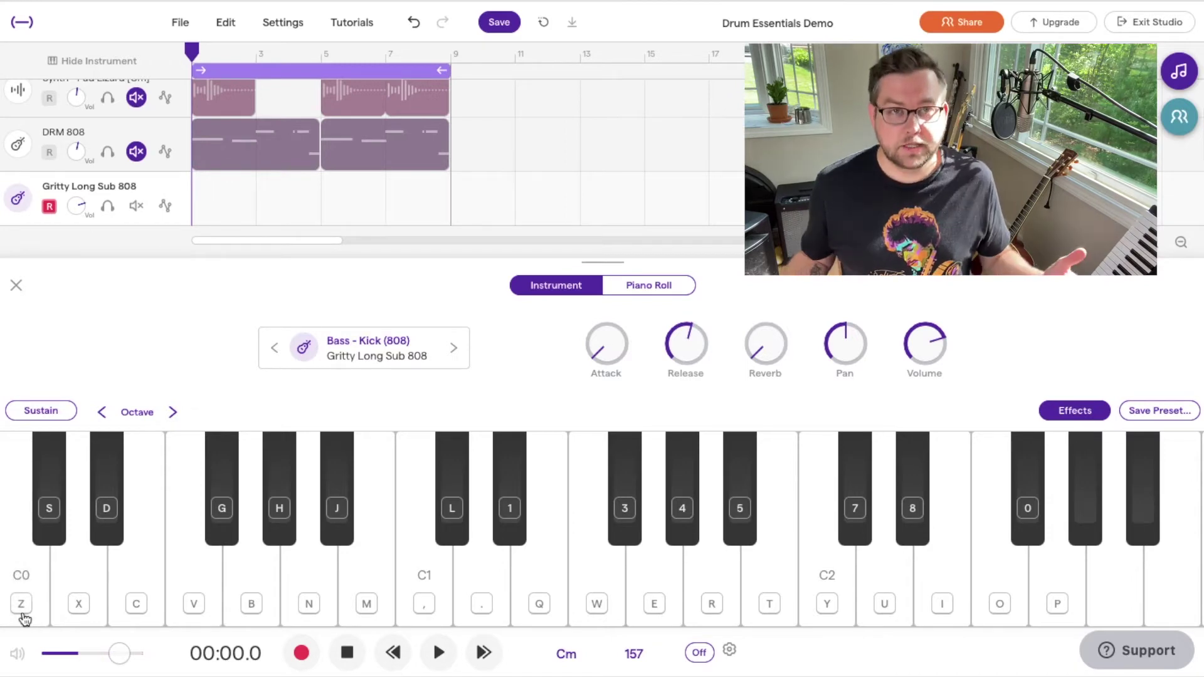
pyautogui.scroll(1, 395, 188)
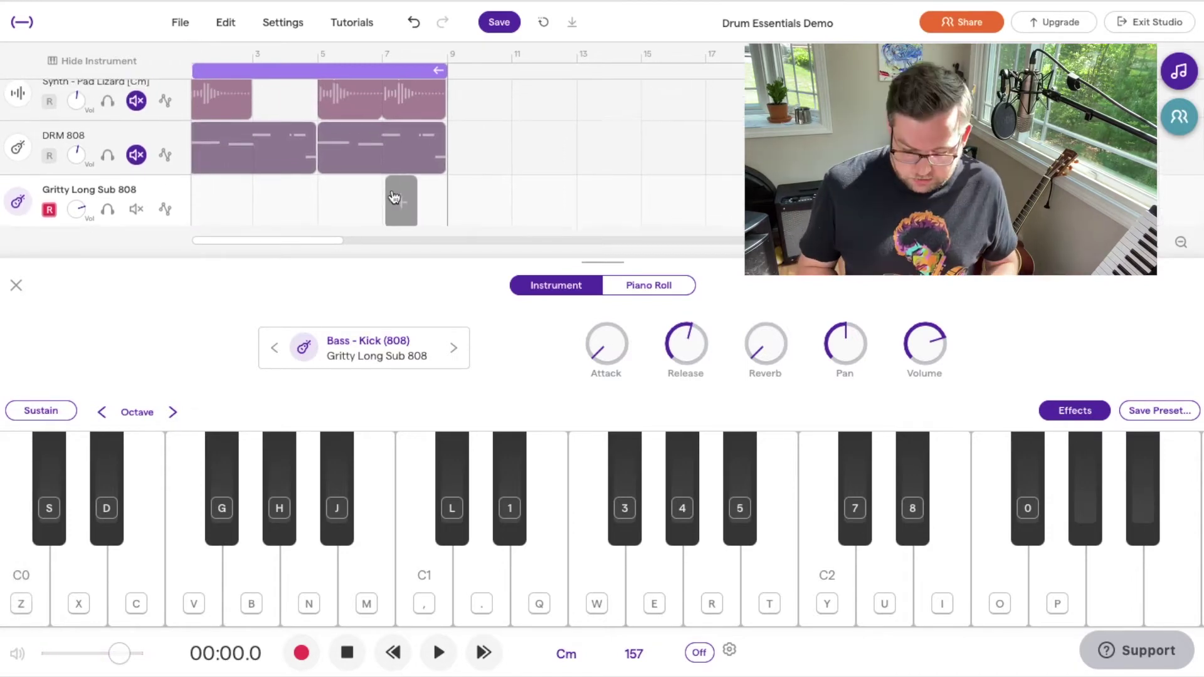
pyautogui.press('space')
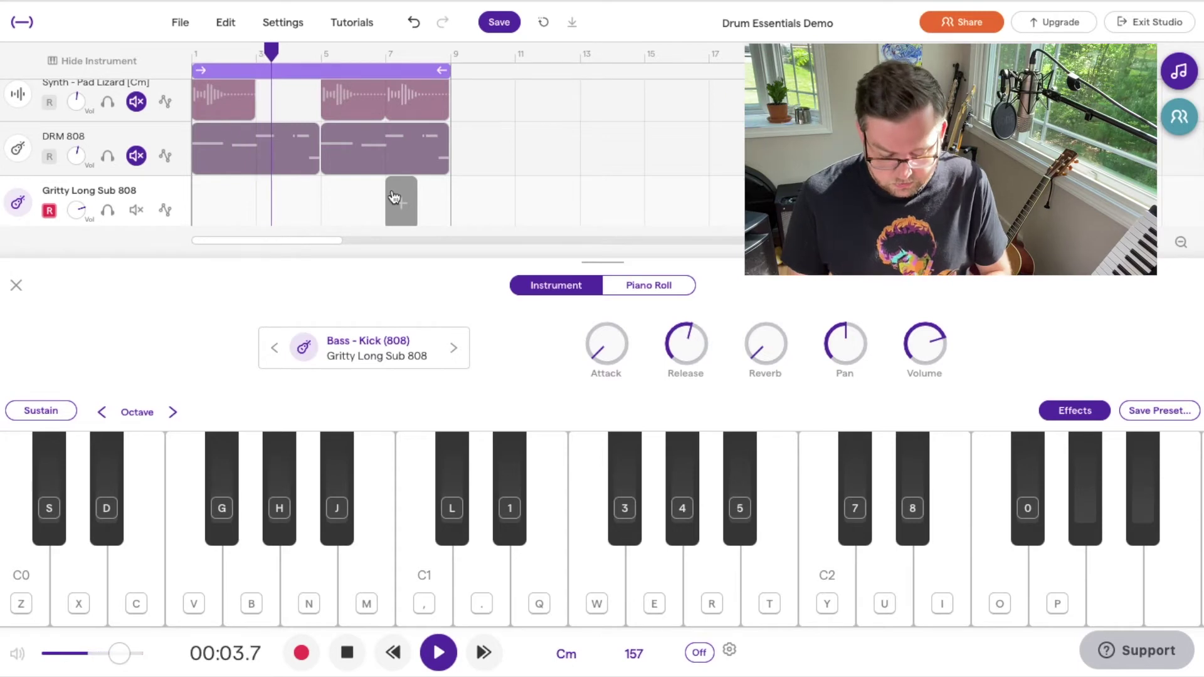
pyautogui.press('z')
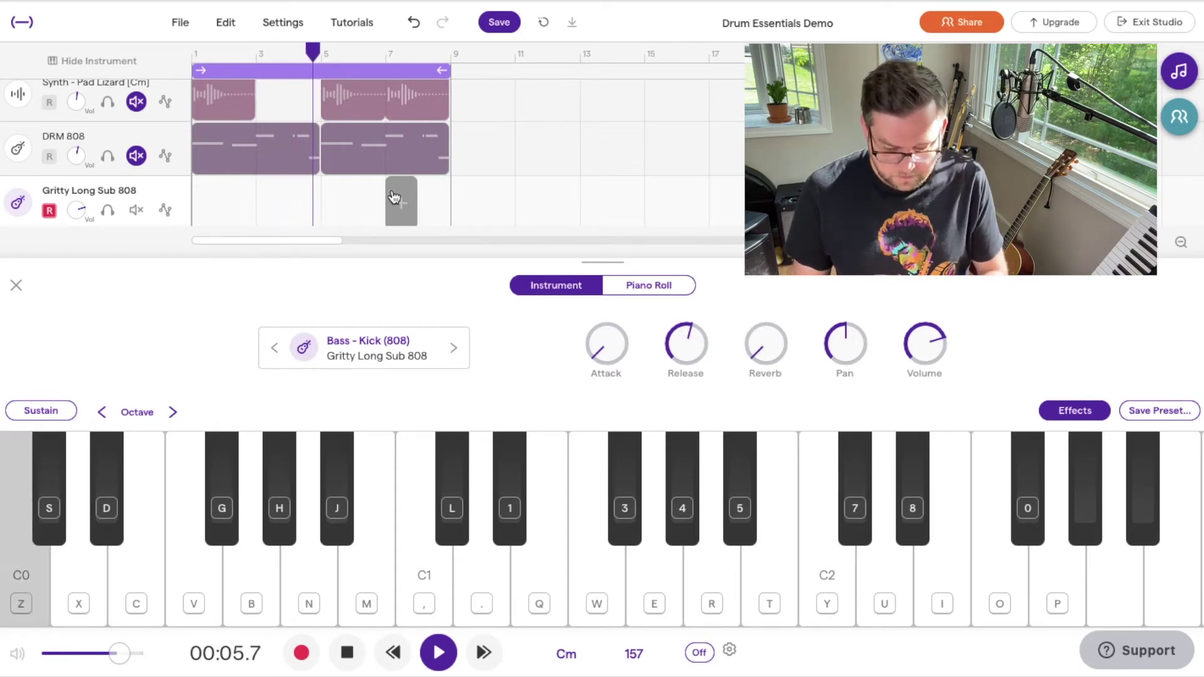
pyautogui.press('z')
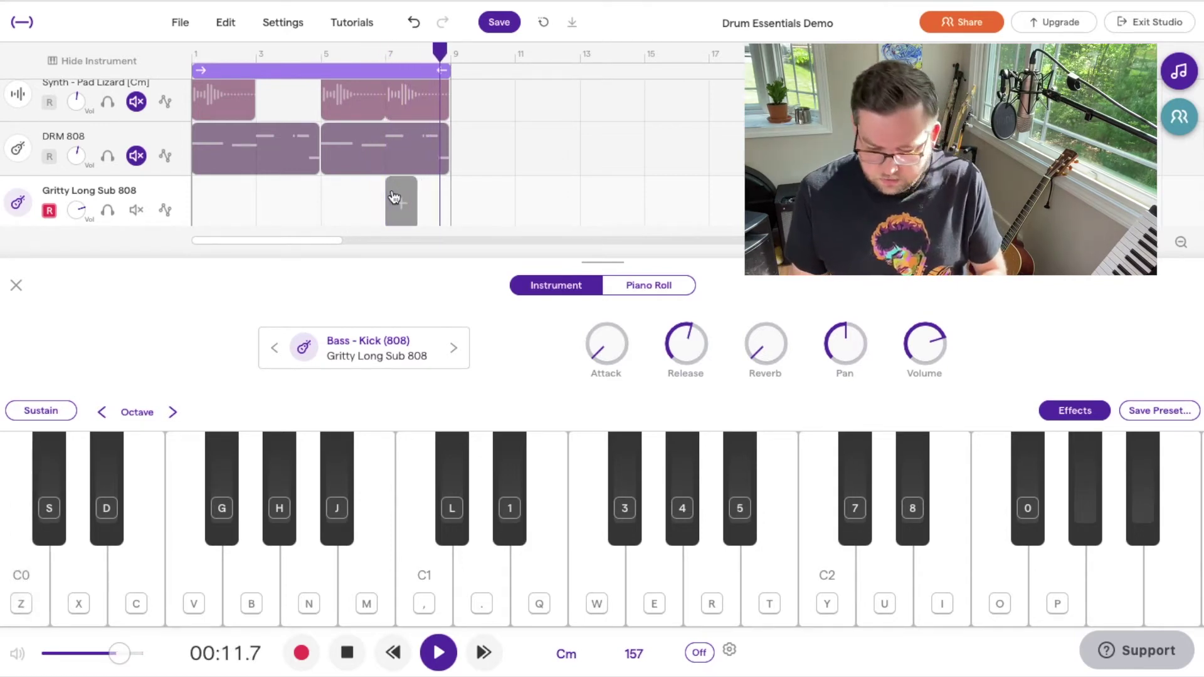
pyautogui.press('space')
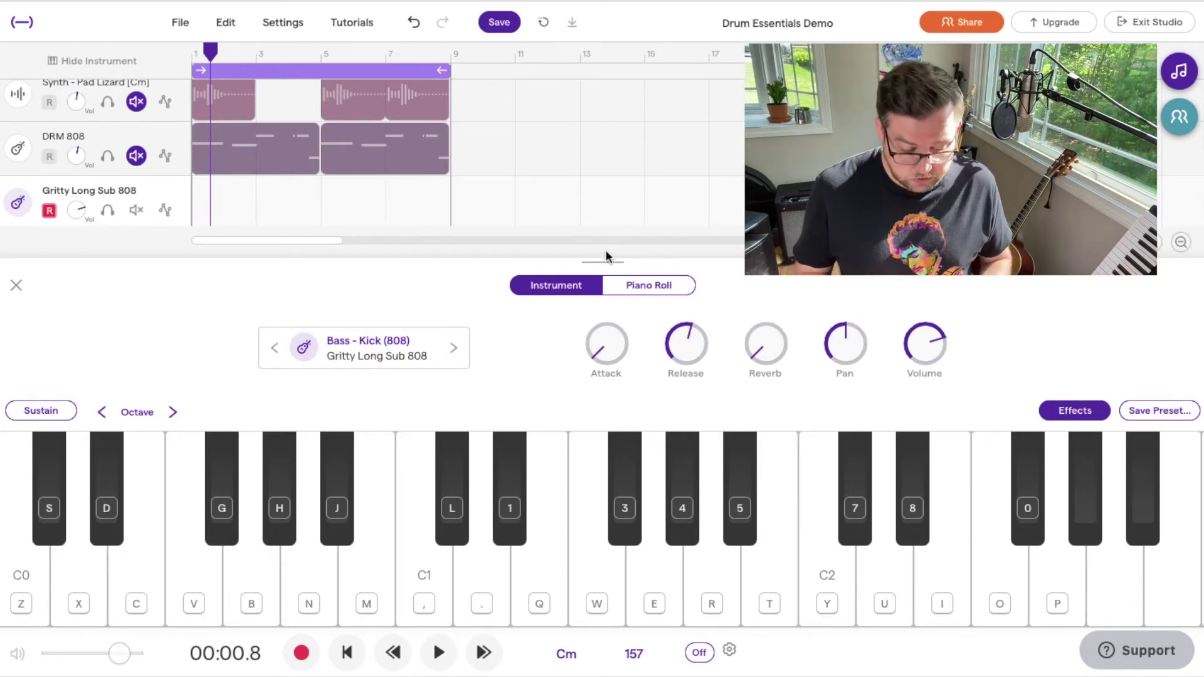
# Close the instrument keyboard panel to show only the tracks
pyautogui.click(16, 285)
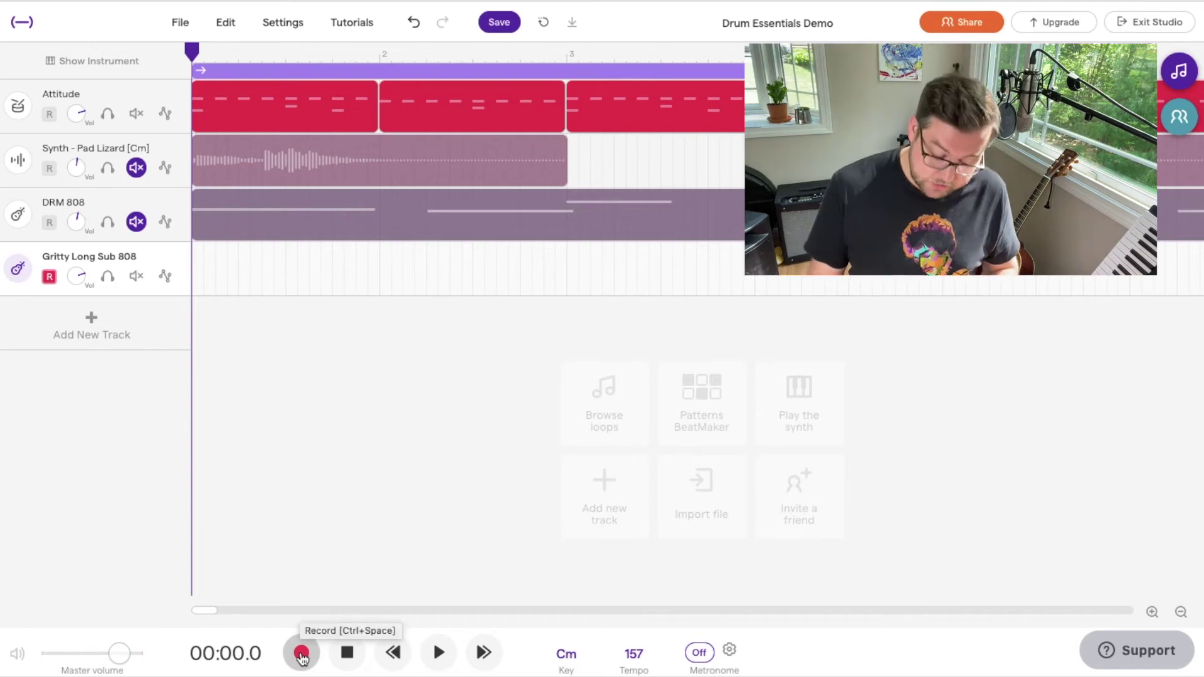
# Record a roughly 12-second bass take on the Gritty Long Sub 808 track over the drums
pyautogui.click(301, 656)
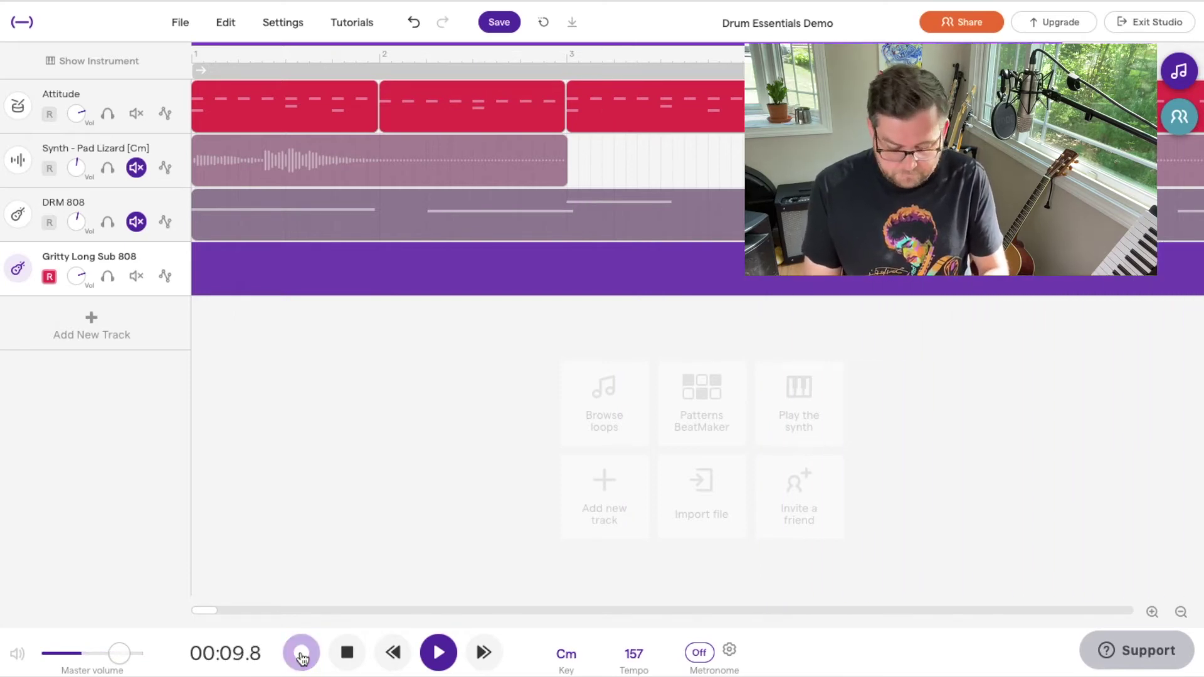
pyautogui.click(301, 655)
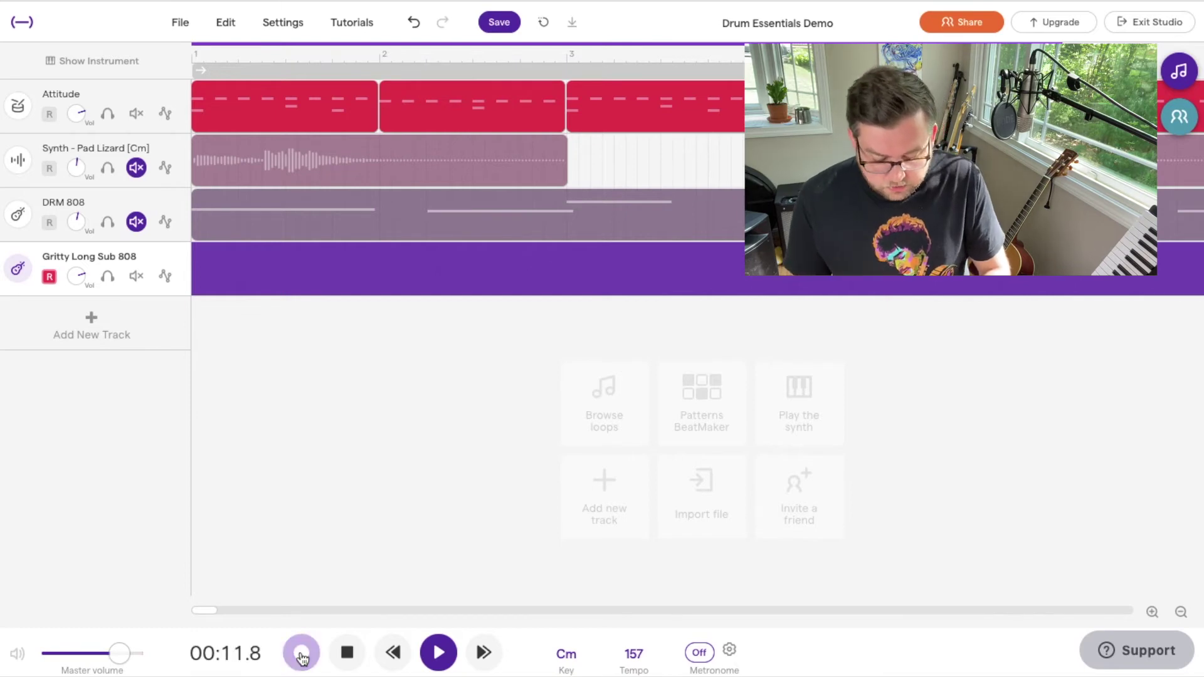
pyautogui.click(301, 655)
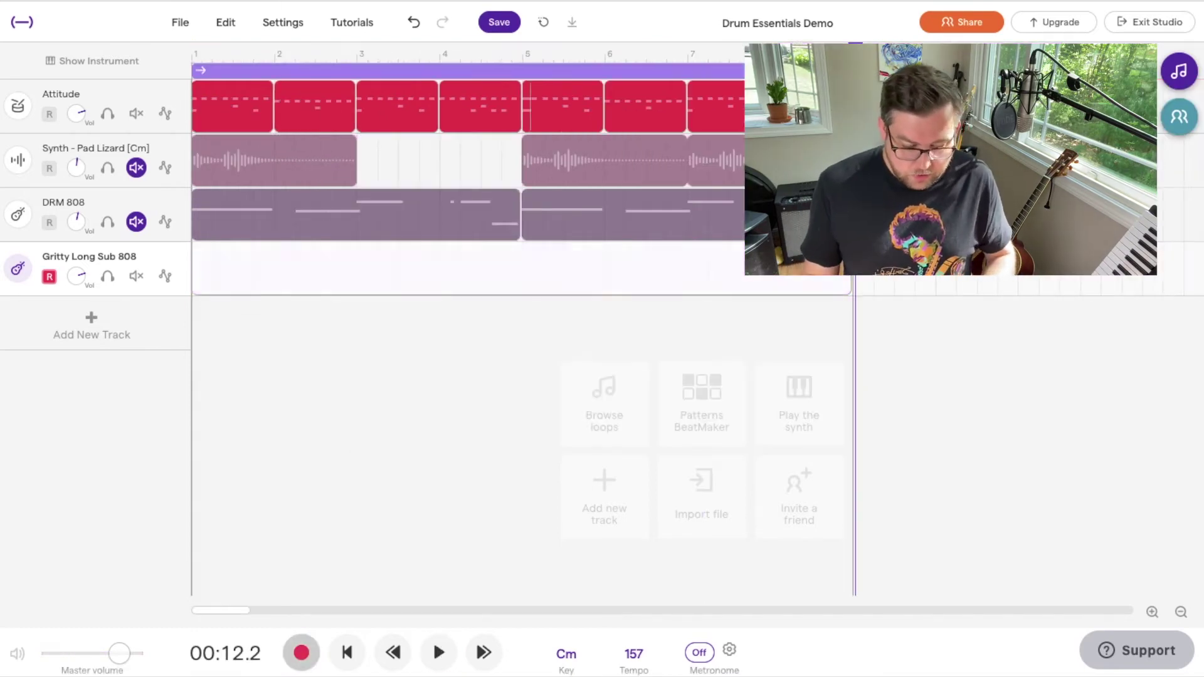
pyautogui.moveTo(377, 291)
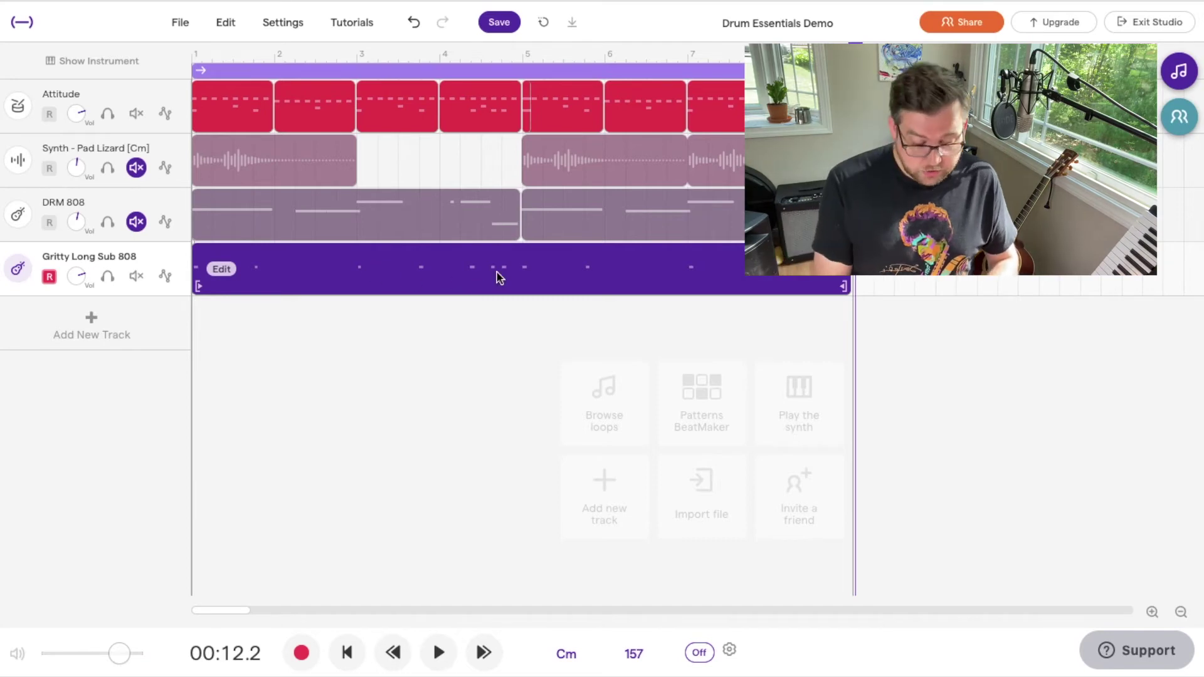
# Open the recorded Gritty Long Sub 808 clip in the Piano Roll to view its C0 notes
pyautogui.doubleClick(554, 275)
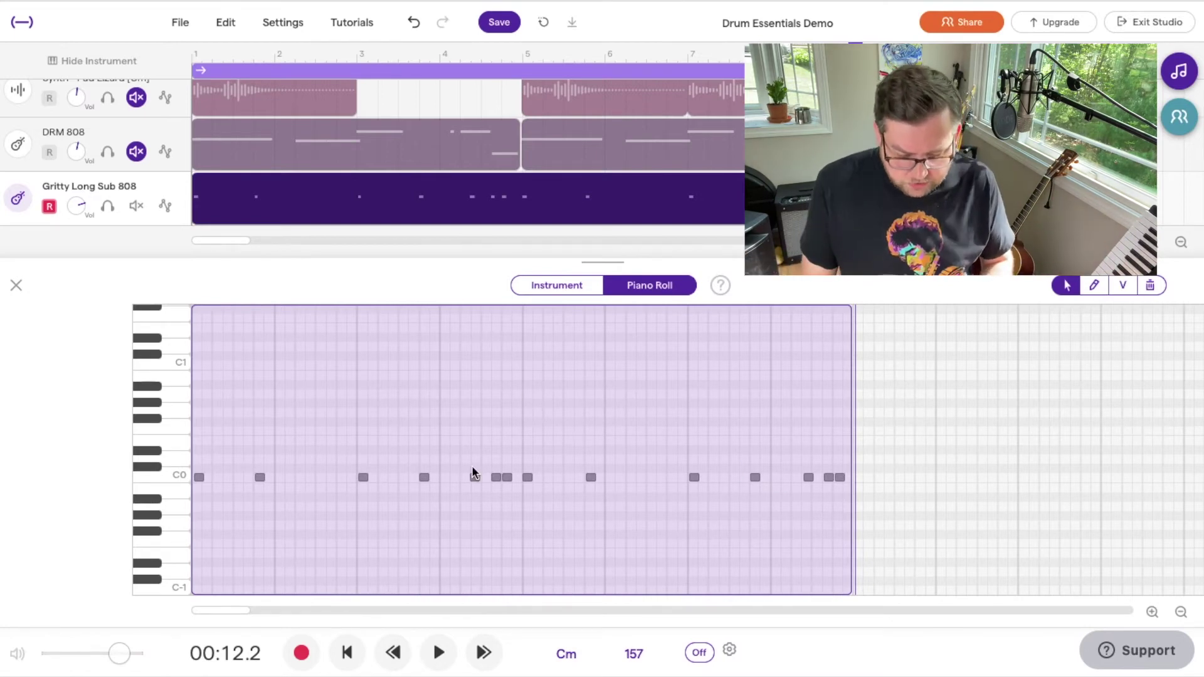
# Delete the three-note cluster near bar 4 and the last three notes, then play the part back
pyautogui.moveTo(455, 466); pyautogui.dragTo(516, 502)
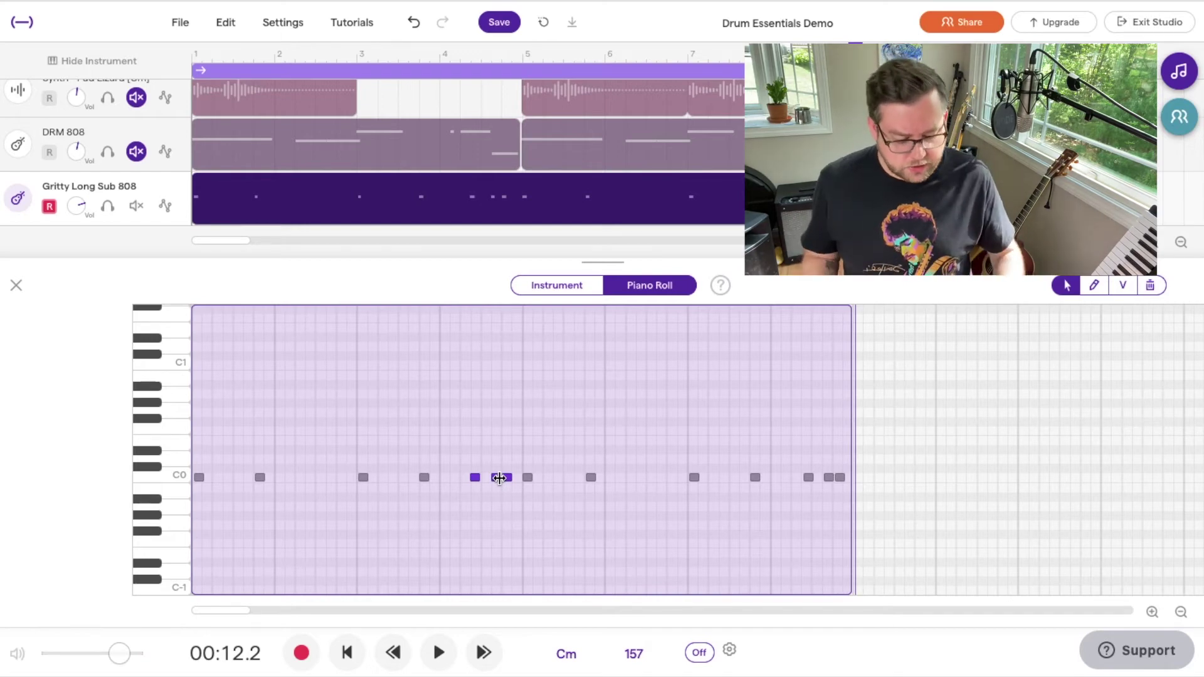
pyautogui.press('Delete')
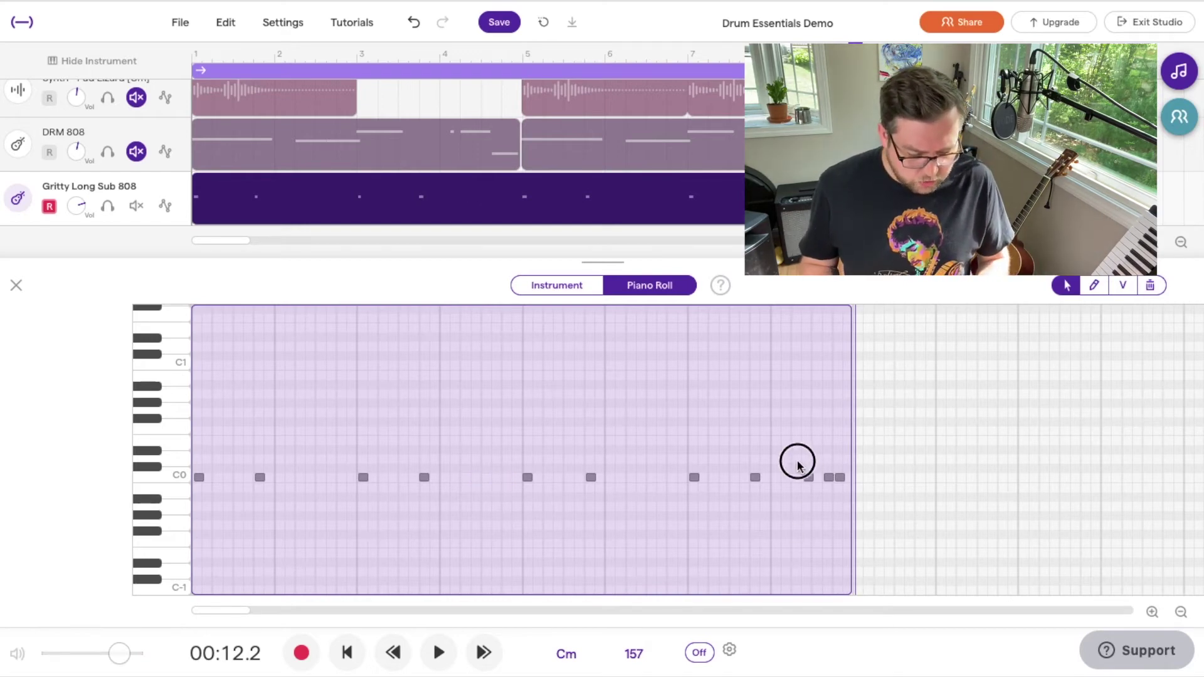
pyautogui.moveTo(795, 462); pyautogui.dragTo(852, 511)
pyautogui.press('Delete')
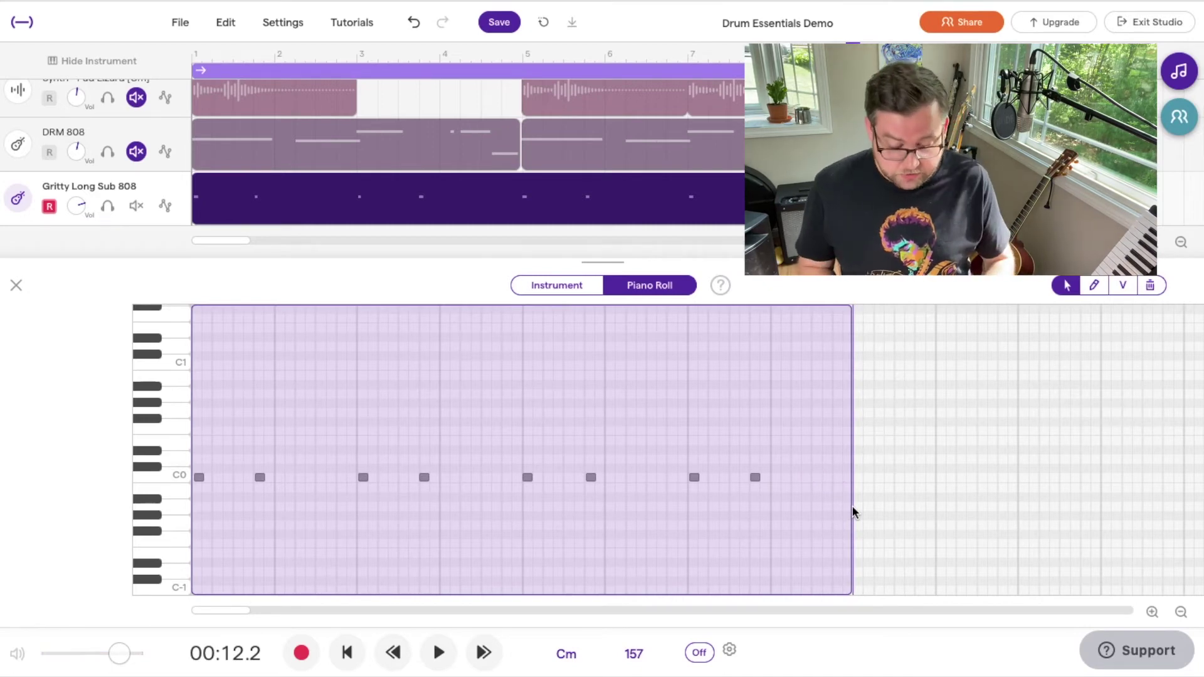
pyautogui.press('space')
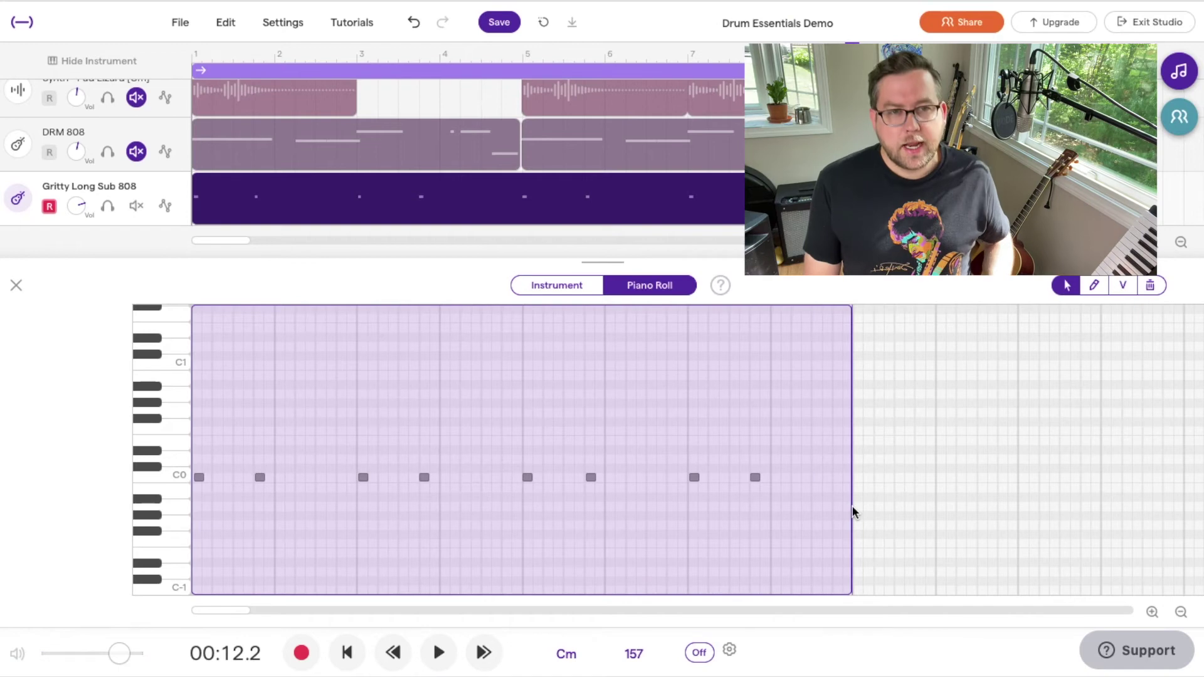
# Undo the last deletion, restoring the three final notes so the clip has eleven C0 notes
pyautogui.hotkey('ctrl', 'z')
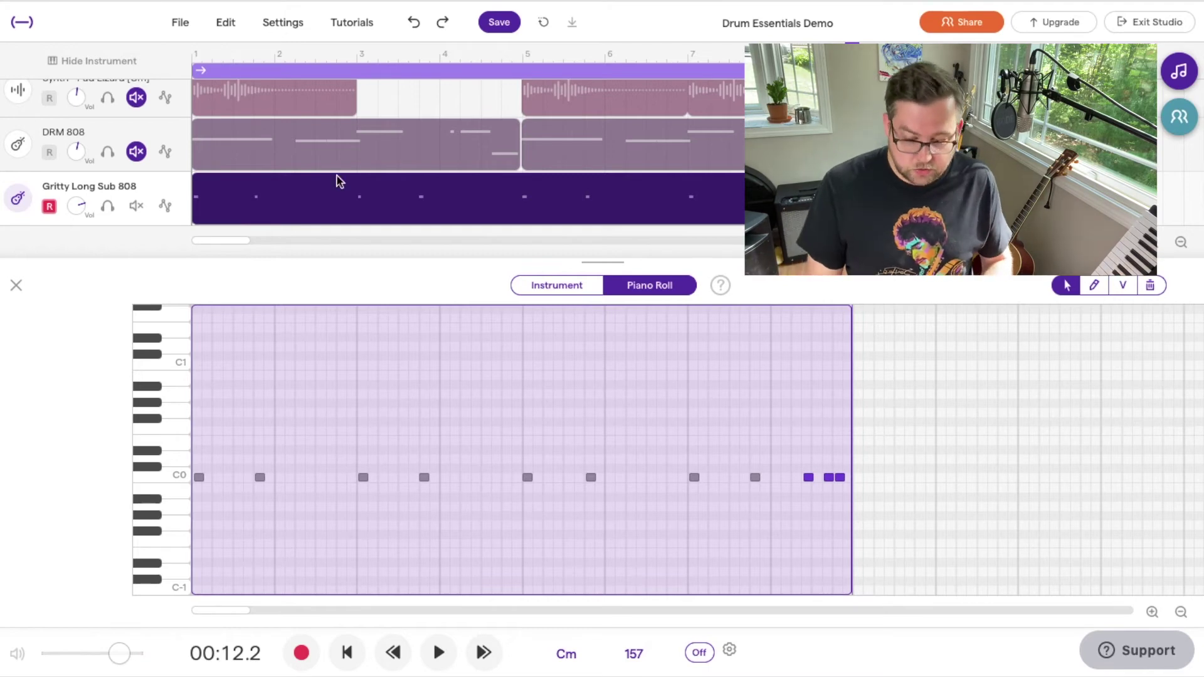
pyautogui.click(228, 27)
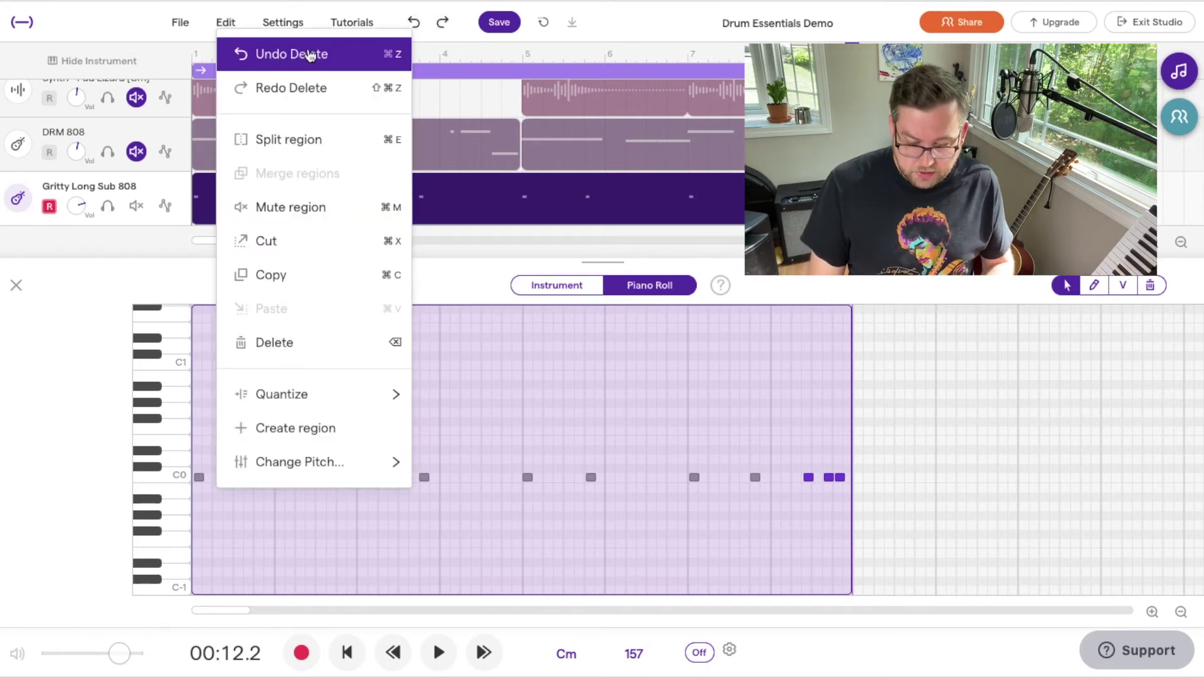
pyautogui.click(470, 288)
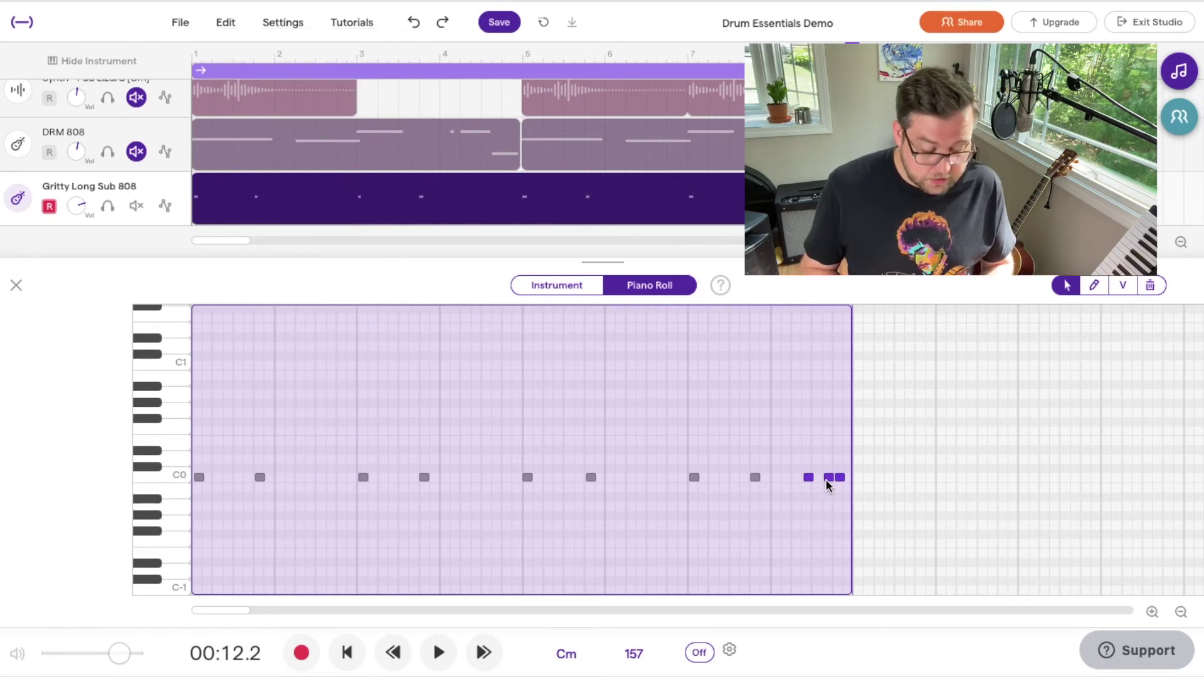
pyautogui.click(826, 509)
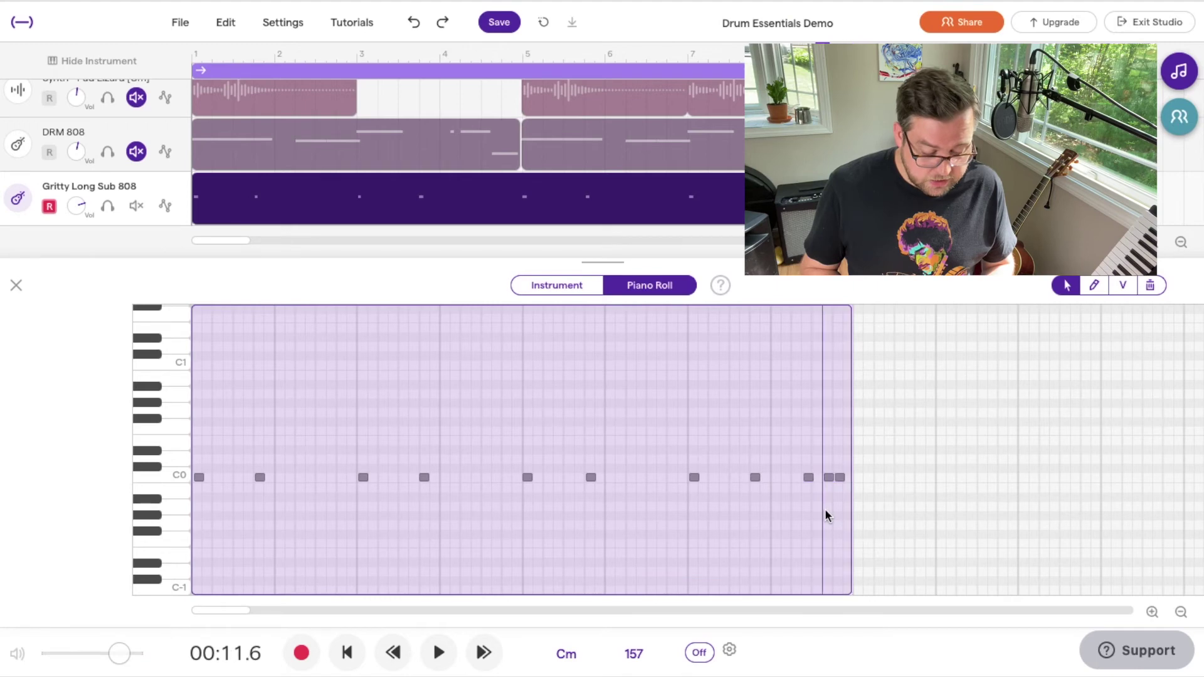
# Delete the middle of the three end notes near bar 9 and play the part back
pyautogui.click(828, 477)
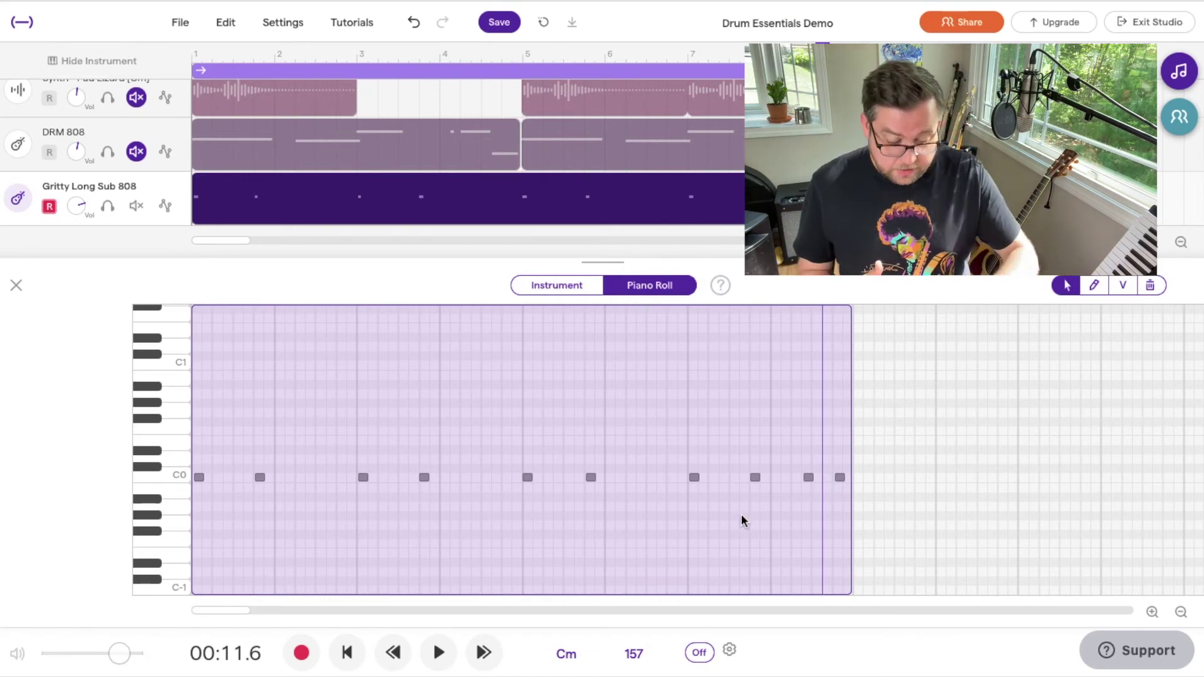
pyautogui.press('space')
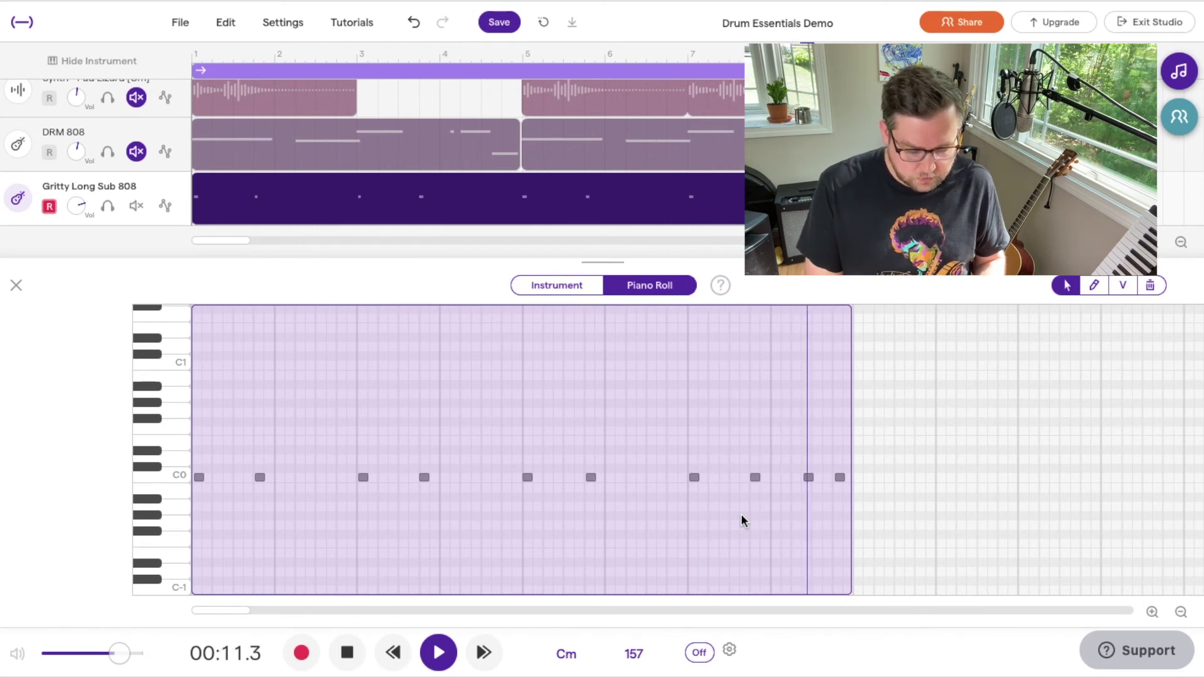
pyautogui.press('space')
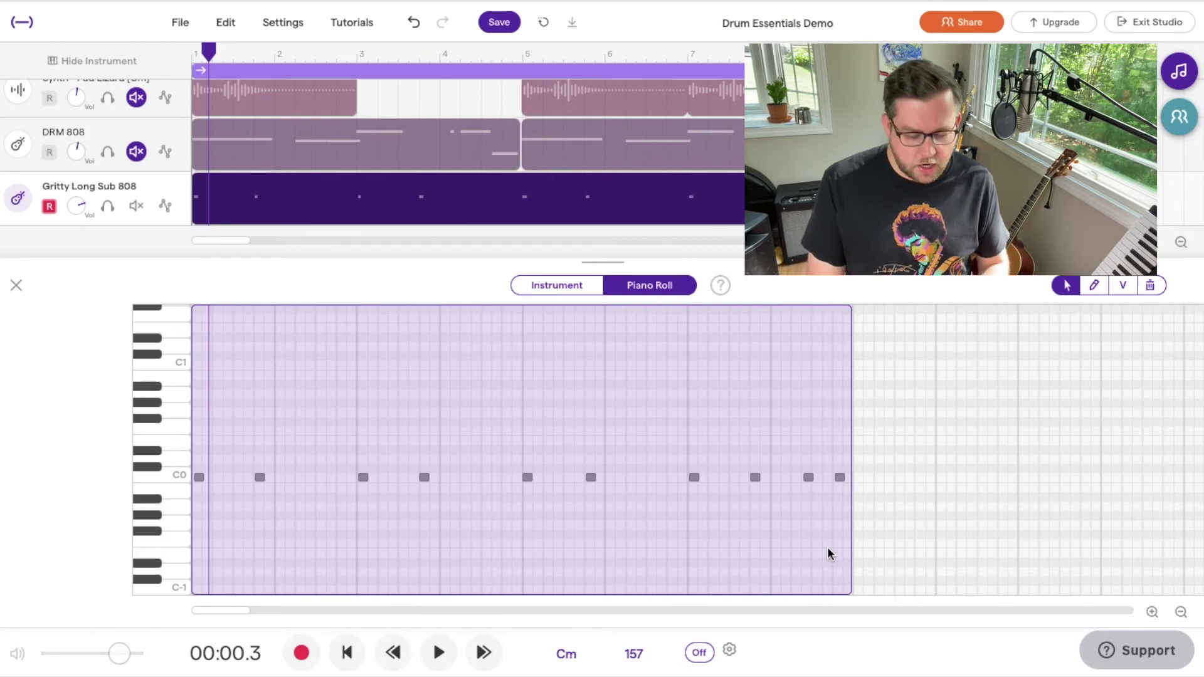
# Zoom in on the notes around bars 6–8, then select every note with Ctrl+A
pyautogui.scroll(5, 828, 553)
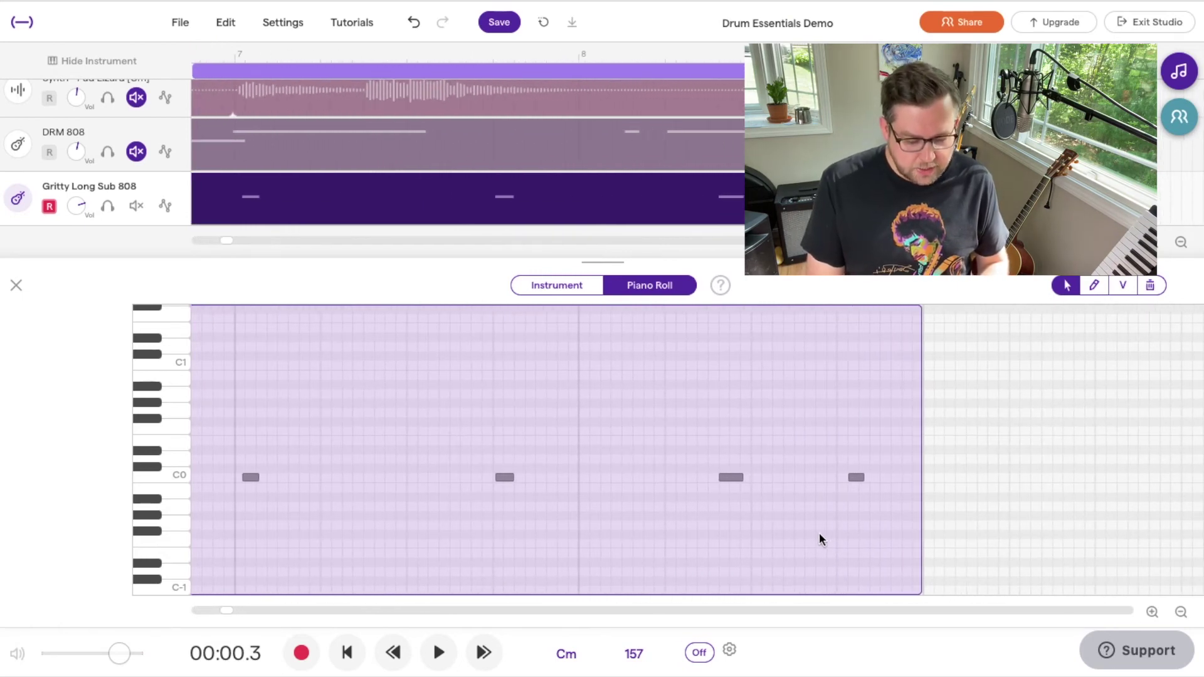
pyautogui.scroll(-3, 746, 502)
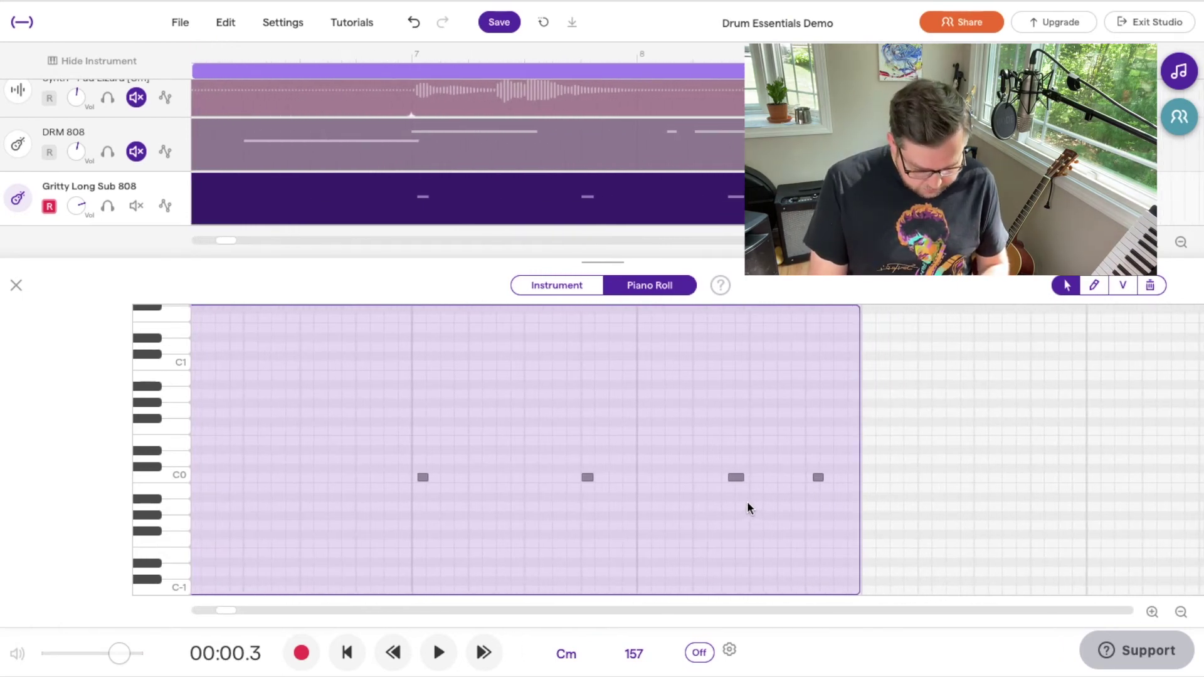
pyautogui.click(735, 478)
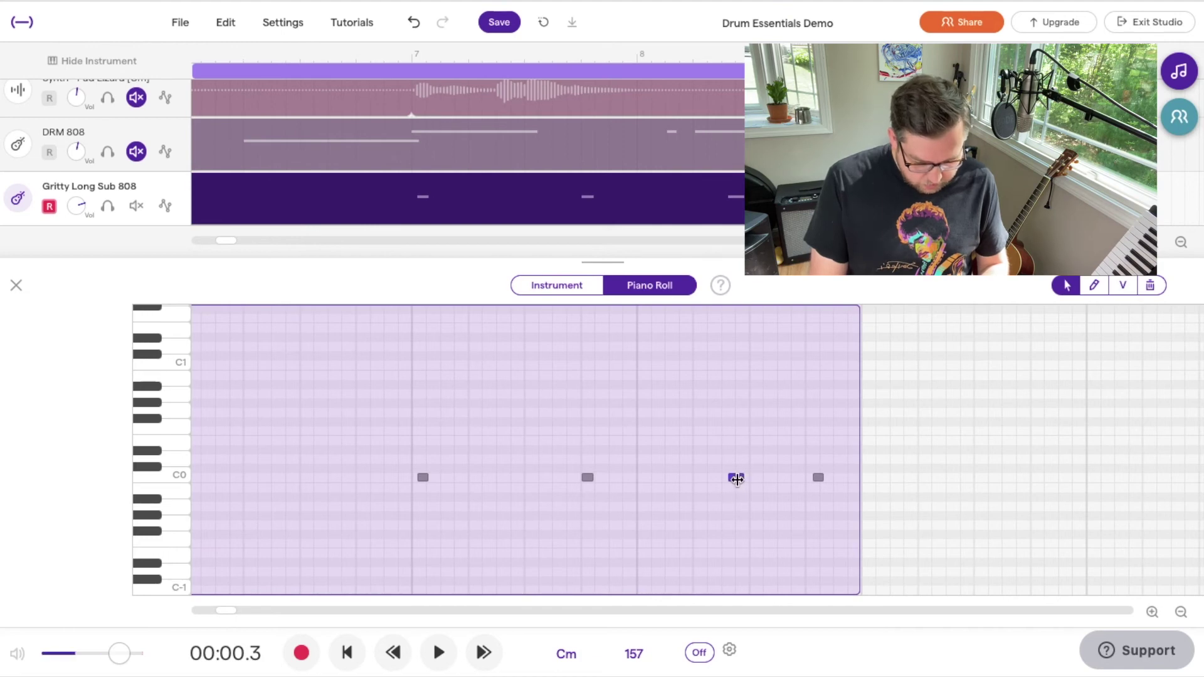
pyautogui.click(422, 478)
pyautogui.click(506, 429)
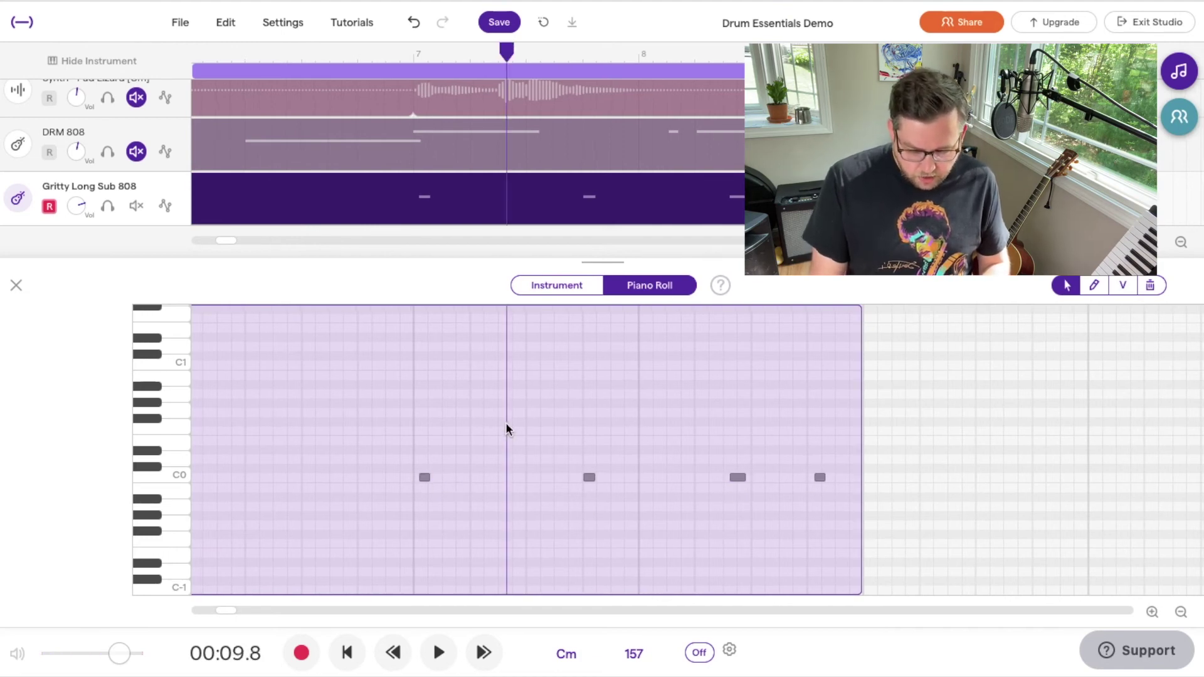
pyautogui.hotkey('ctrl', 'a')
pyautogui.hscroll(-5, 505, 423)
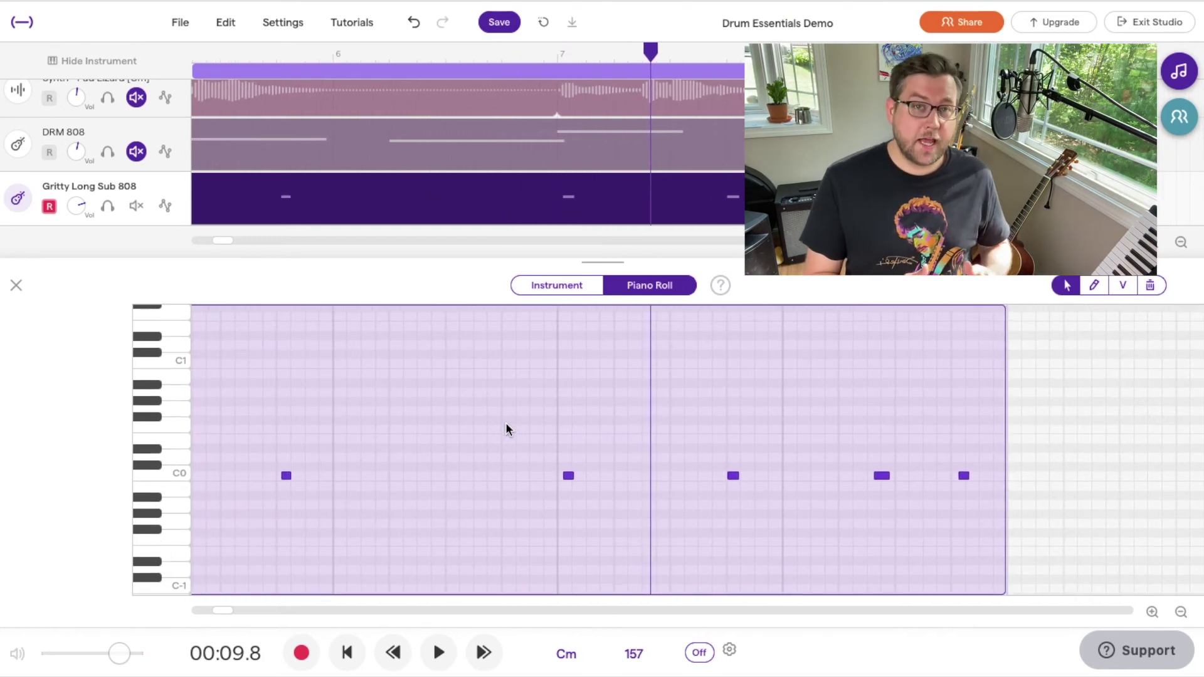
pyautogui.hscroll(-1, 506, 424)
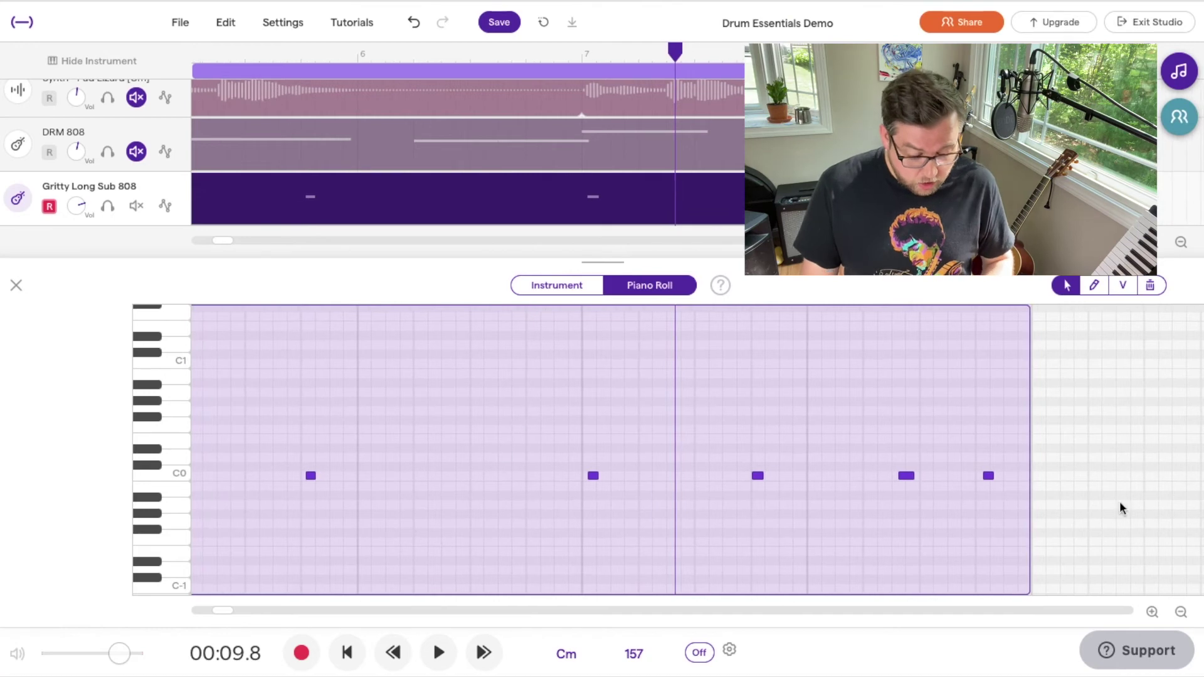
pyautogui.hscroll(-1, 507, 514)
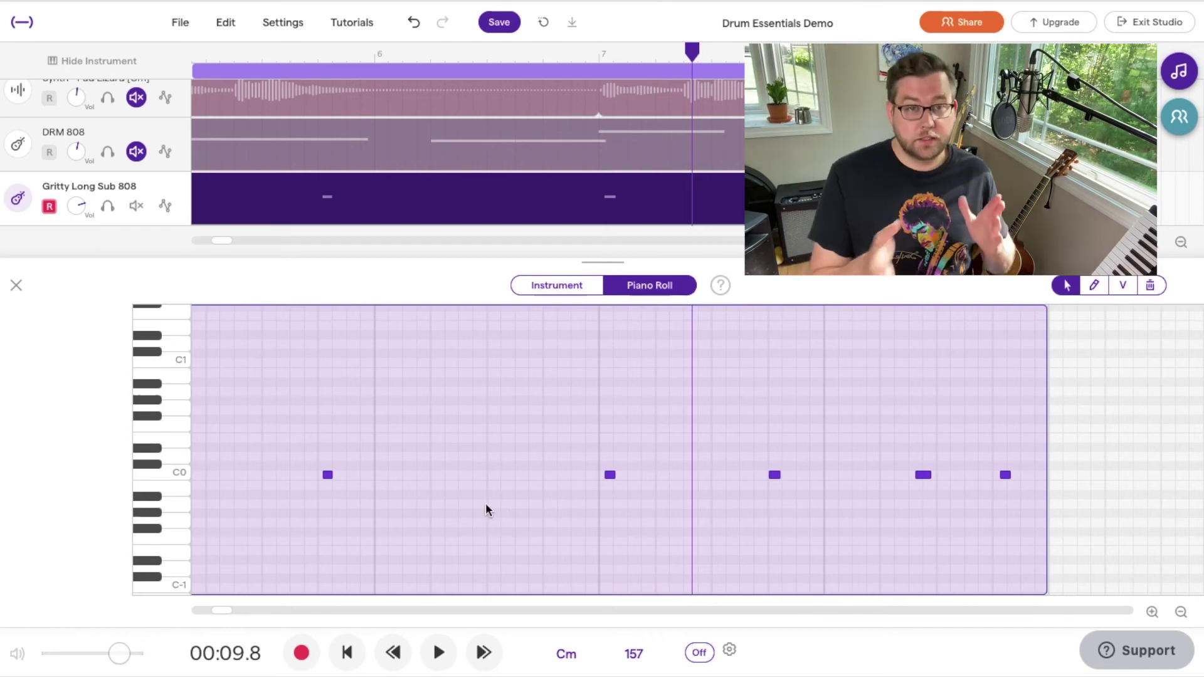
# Apply Edit > Quantize > 1/8 to the selected notes
pyautogui.moveTo(319, 179)
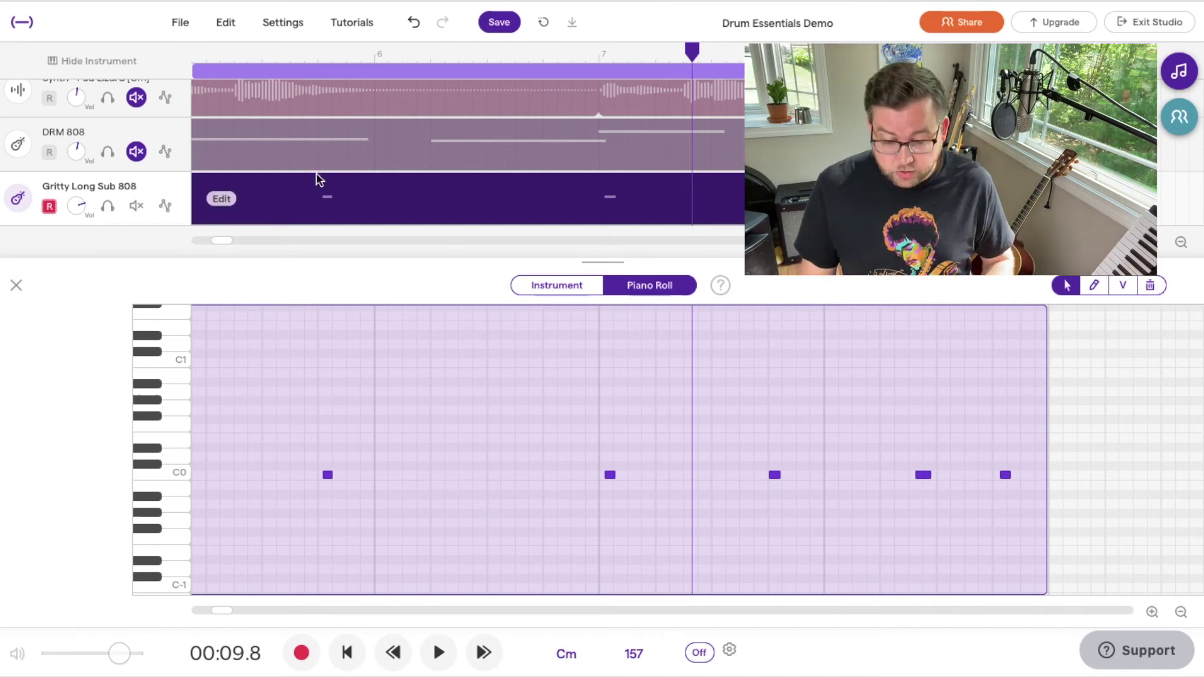
pyautogui.click(227, 22)
pyautogui.moveTo(301, 395)
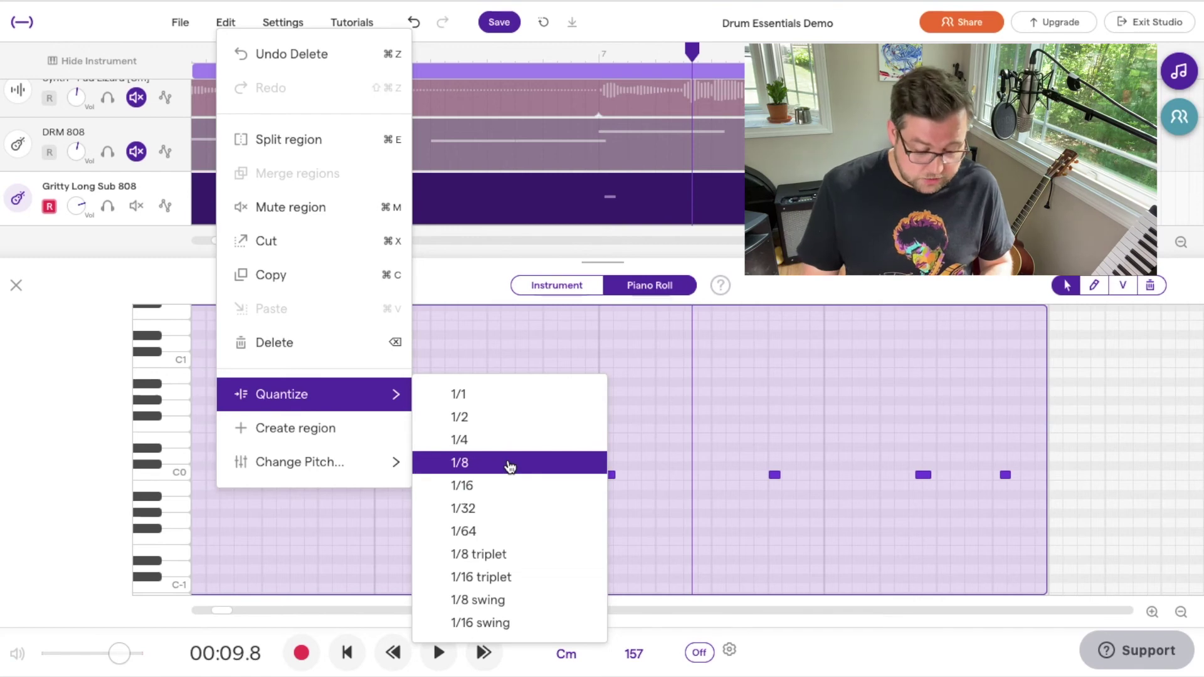
pyautogui.click(509, 465)
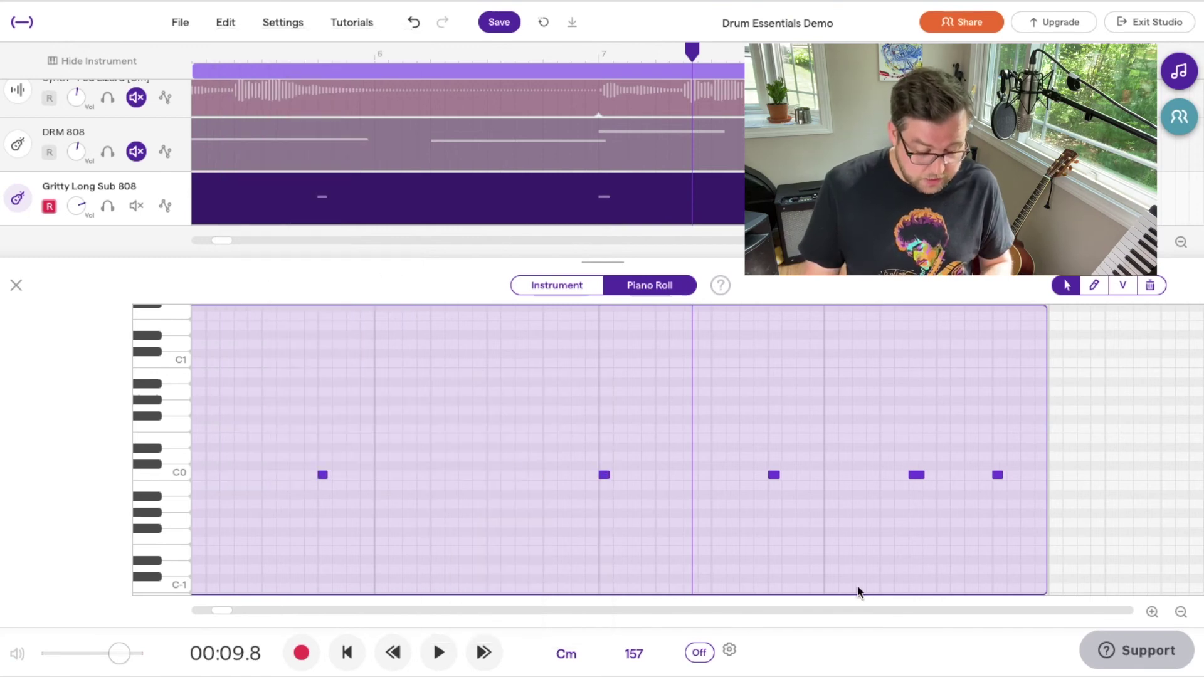
# Check the new positions of the longer fourth note and the last note
pyautogui.click(914, 475)
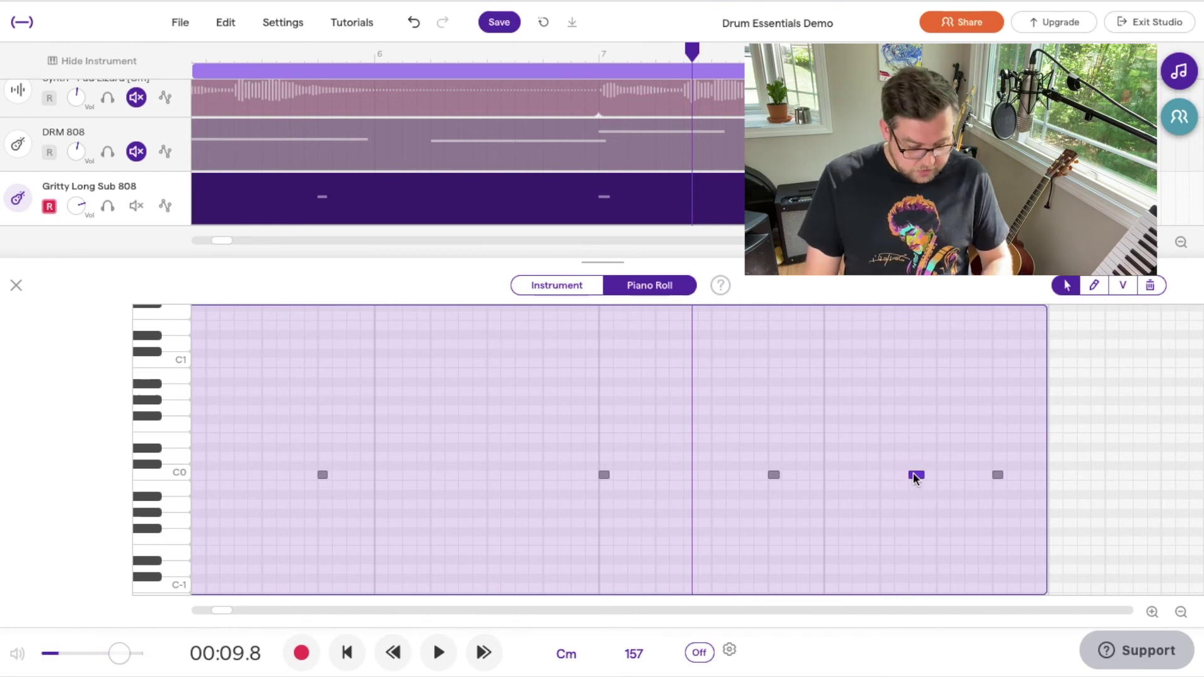
pyautogui.click(985, 469)
pyautogui.click(1000, 477)
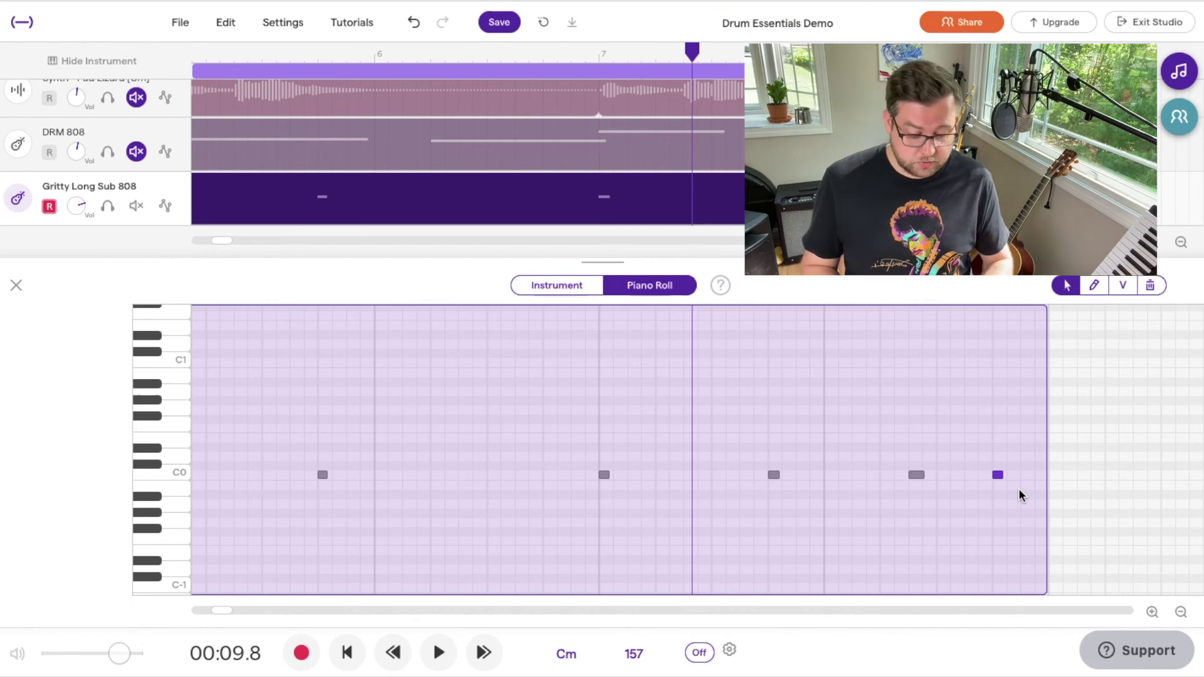
# Play back the ten quantized C0 bass notes against the kick pattern, then stop
pyautogui.press('space')
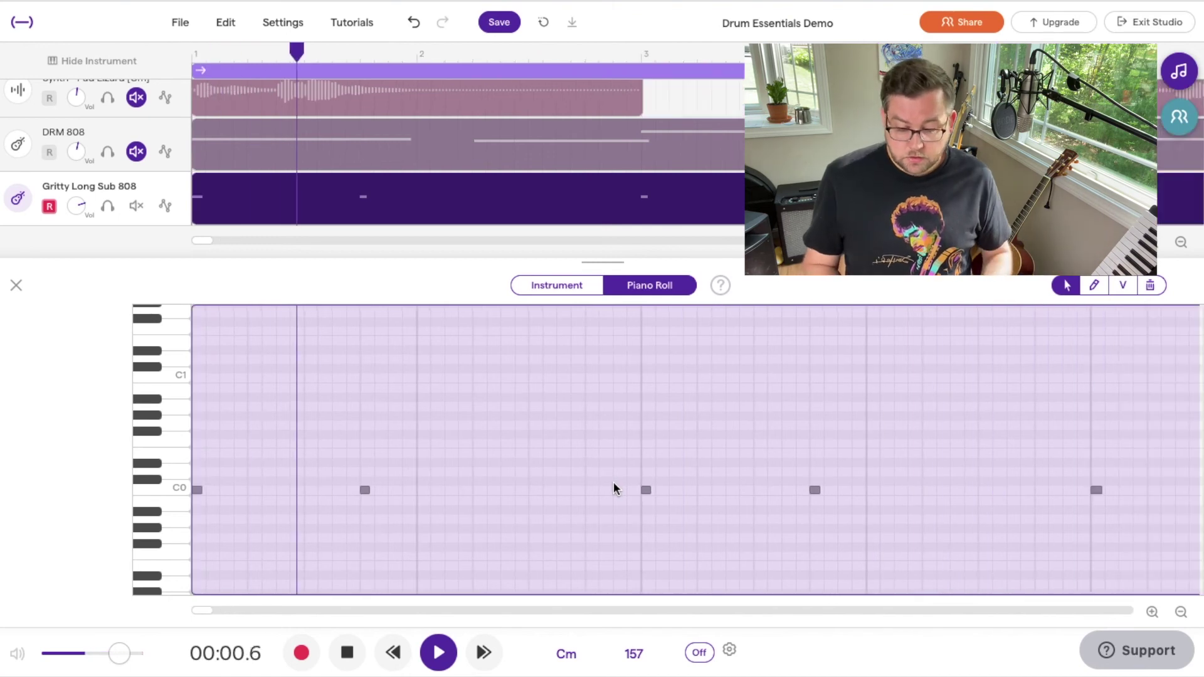
pyautogui.press('space')
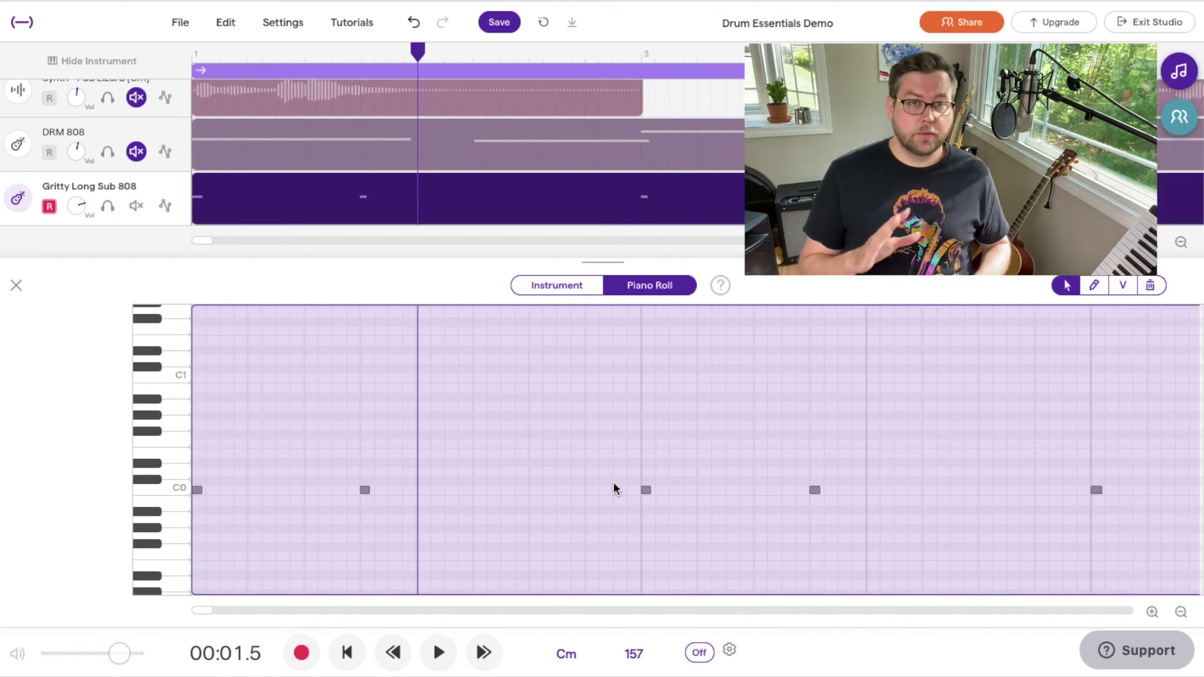